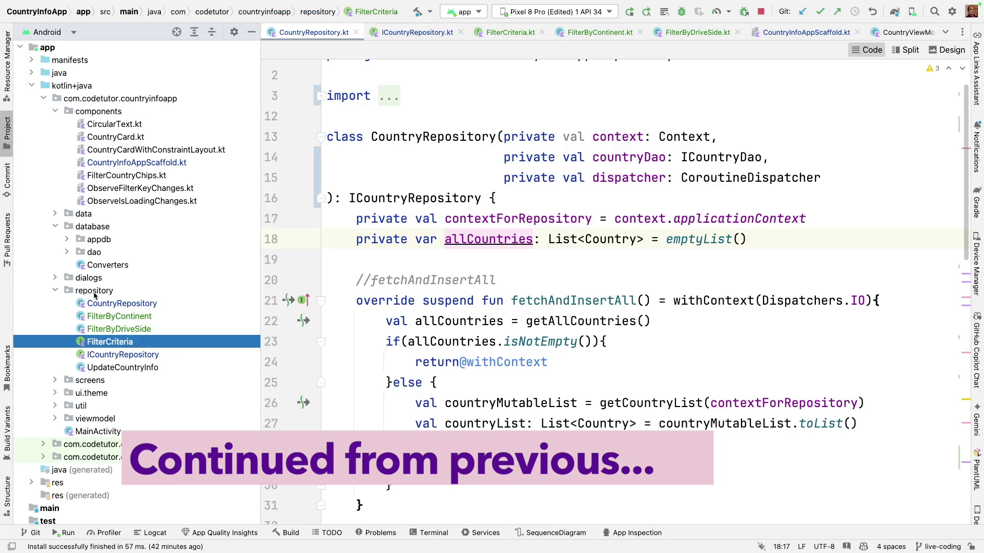
Step: Expand the viewmodel package under repository and open CountryViewModel
{"action": "left_click", "coordinate": [94, 292]}
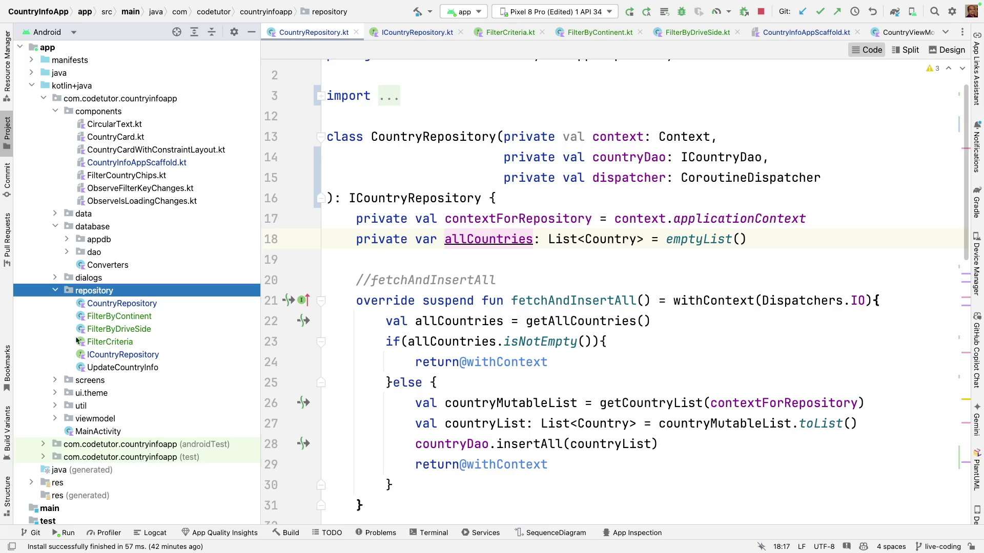
{"action": "left_click", "coordinate": [57, 419]}
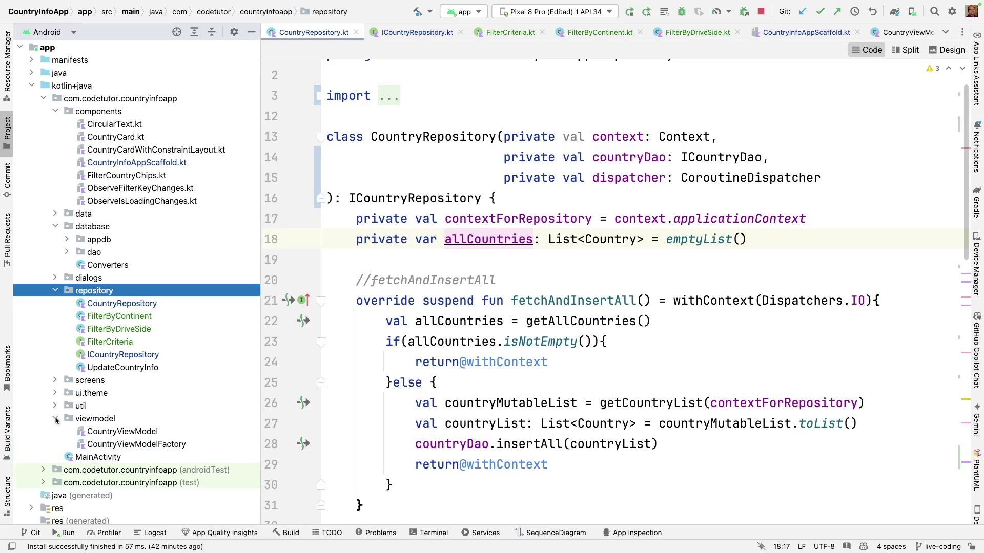
{"action": "double_click", "coordinate": [121, 431]}
Step: Change CountryViewModel's constructor parameter type from CountryRepository to ICountryRepository
{"action": "left_click", "coordinate": [252, 31]}
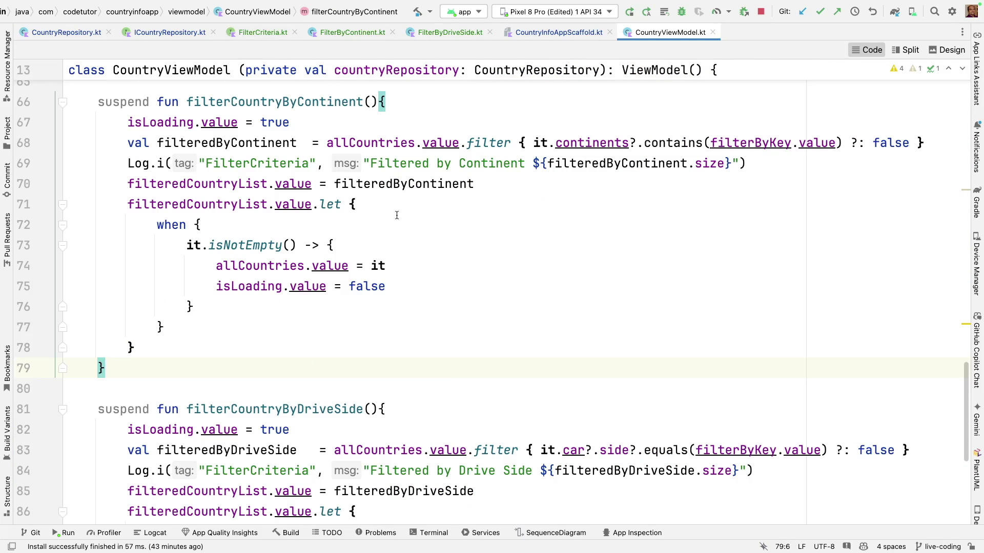
{"action": "scroll", "coordinate": [400, 215], "scroll_direction": "up", "scroll_amount": 15}
{"action": "scroll", "coordinate": [407, 257], "scroll_direction": "down", "scroll_amount": 3}
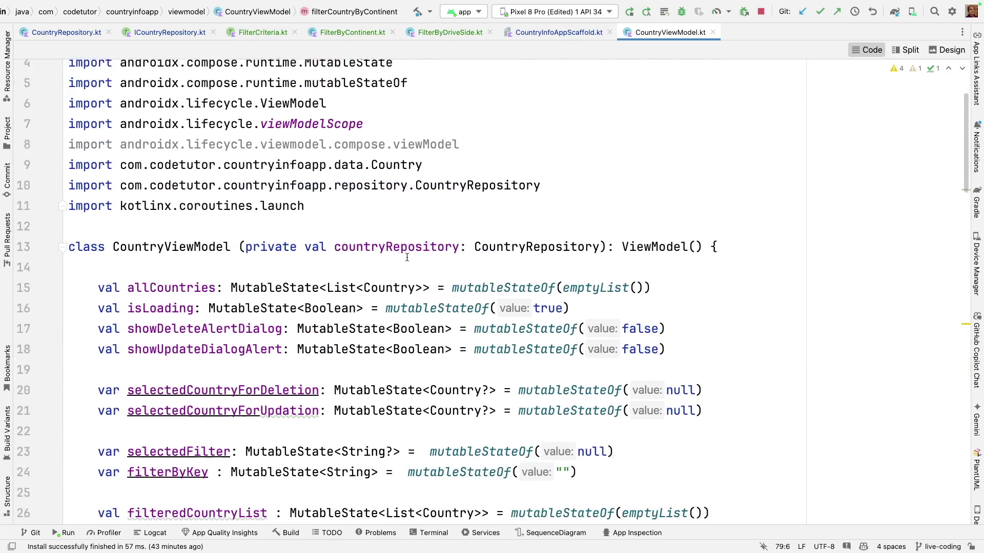
{"action": "scroll", "coordinate": [406, 258], "scroll_direction": "down", "scroll_amount": 3}
{"action": "left_click", "coordinate": [396, 203]}
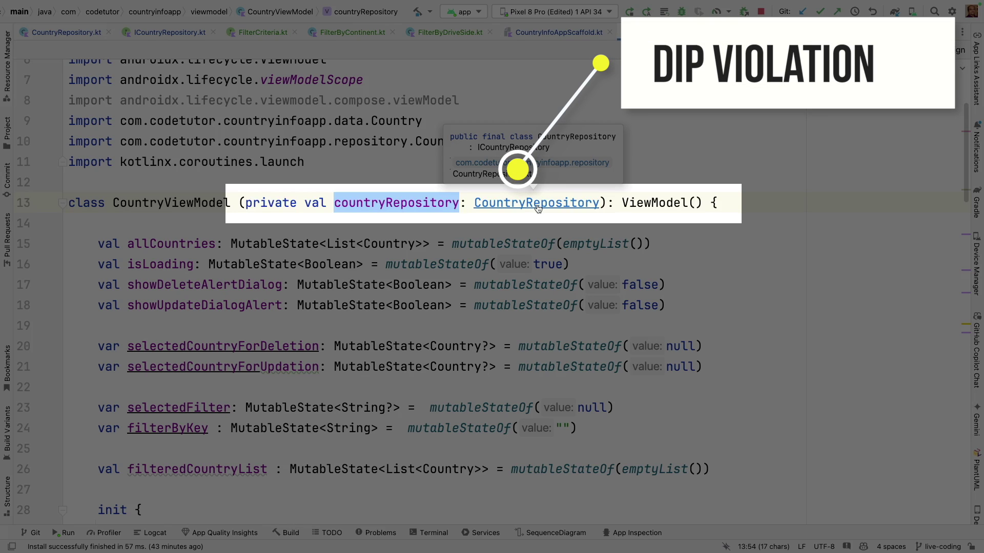
{"action": "double_click", "coordinate": [539, 203]}
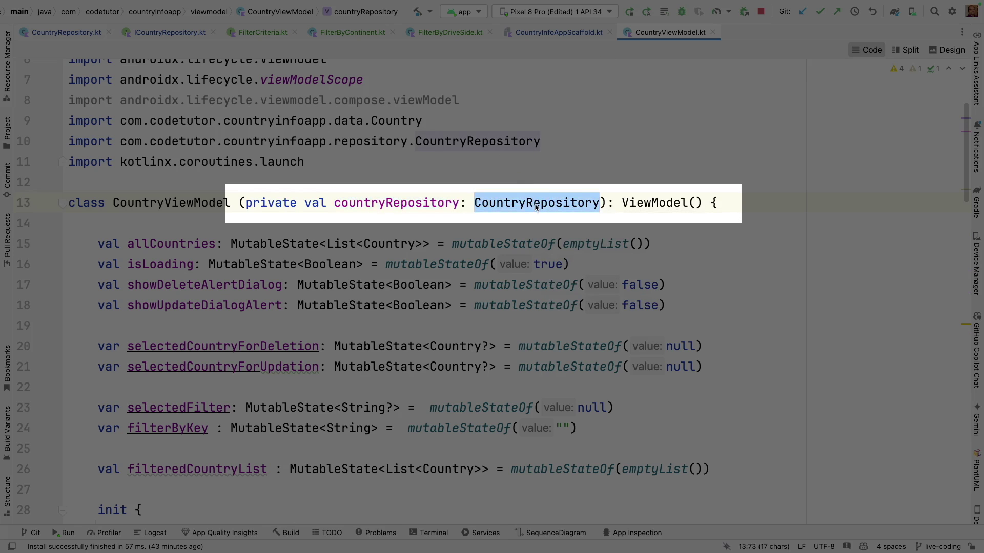
{"action": "type", "text": "IC"}
{"action": "key", "text": "Return"}
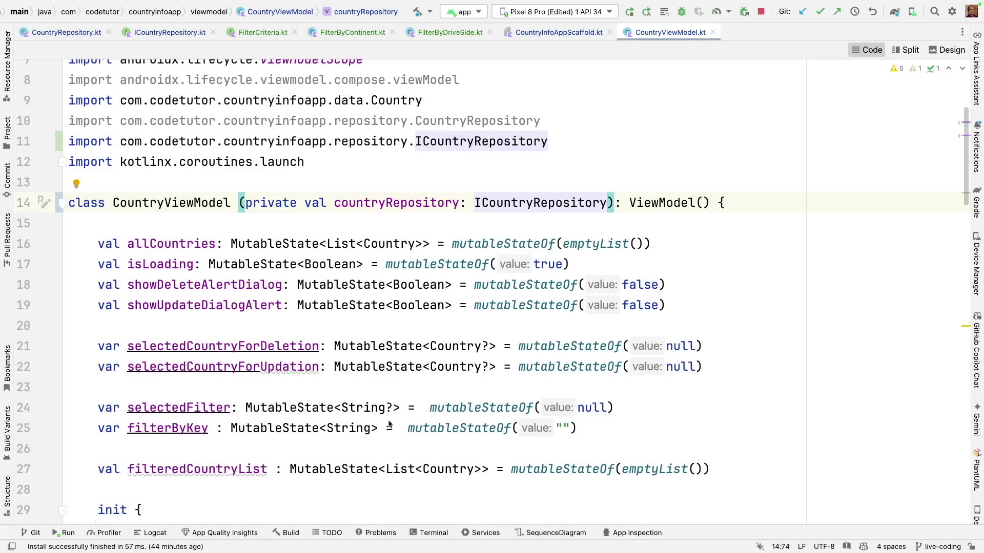
{"action": "scroll", "coordinate": [390, 422], "scroll_direction": "down", "scroll_amount": 15}
{"action": "scroll", "coordinate": [390, 423], "scroll_direction": "down", "scroll_amount": 5}
{"action": "scroll", "coordinate": [390, 422], "scroll_direction": "up", "scroll_amount": 5}
{"action": "scroll", "coordinate": [308, 346], "scroll_direction": "up", "scroll_amount": 5}
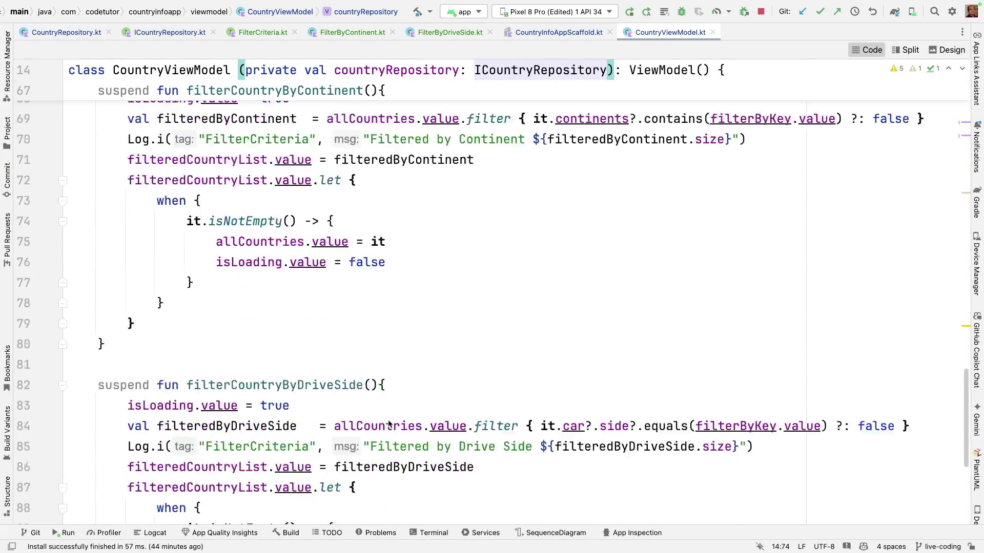
{"action": "scroll", "coordinate": [230, 269], "scroll_direction": "up", "scroll_amount": 3}
{"action": "left_click_drag", "start_coordinate": [98, 175], "coordinate": [105, 441]}
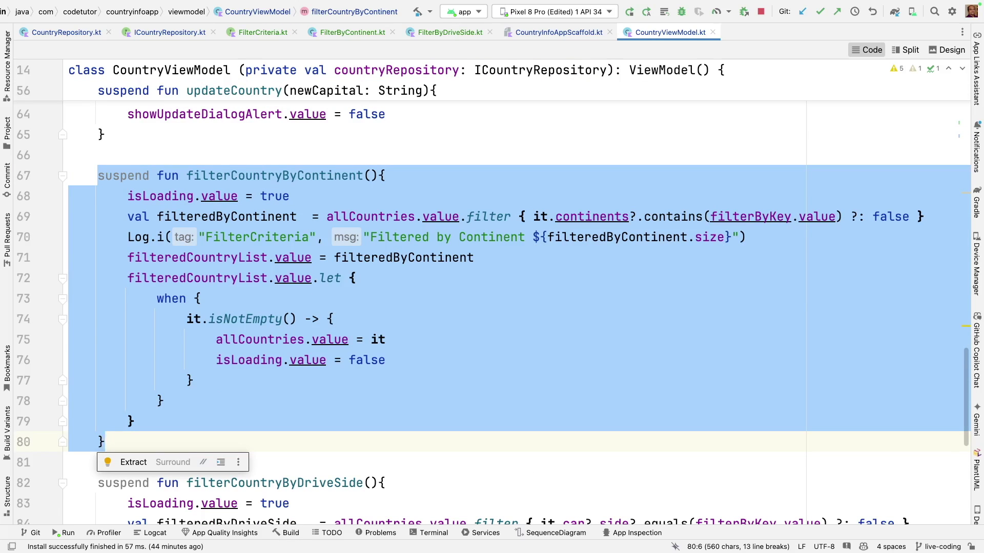
Step: Paste a filterCountries function above filterCountryByContinent that calls countryRepository instead of repository
{"action": "left_click", "coordinate": [105, 154]}
{"action": "key", "text": "Return"}
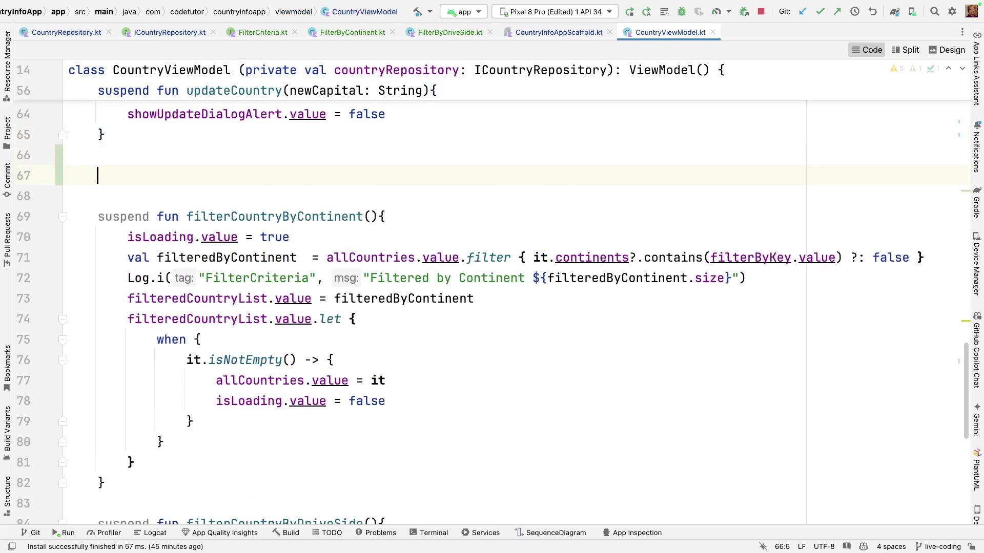
{"action": "type", "text": "override suspend fun filterCountries(filterCriteria: FilterCriteria) {         filterCriteria?.let { criteria ->             allCountries.value = repository.filterCountries(criteria)         }     }"}
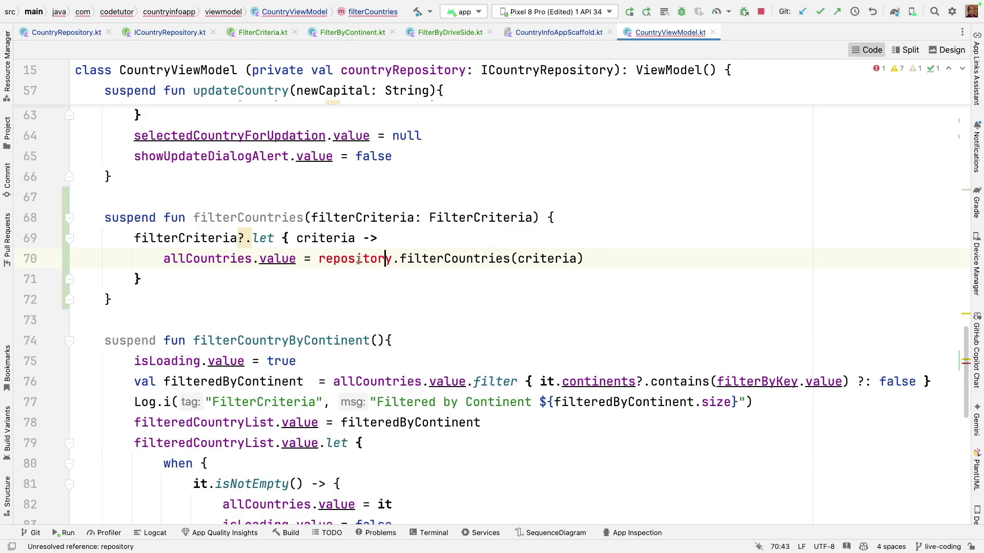
{"action": "double_click", "coordinate": [355, 258]}
{"action": "scroll", "coordinate": [350, 260], "scroll_direction": "up", "scroll_amount": 10}
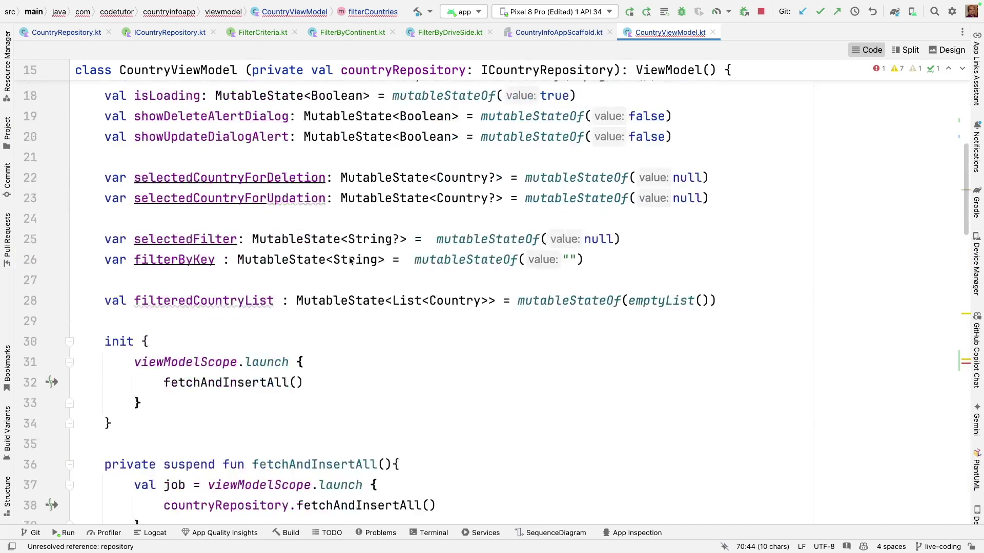
{"action": "scroll", "coordinate": [350, 260], "scroll_direction": "up", "scroll_amount": 10}
{"action": "double_click", "coordinate": [381, 357]}
{"action": "key", "text": "ctrl+c"}
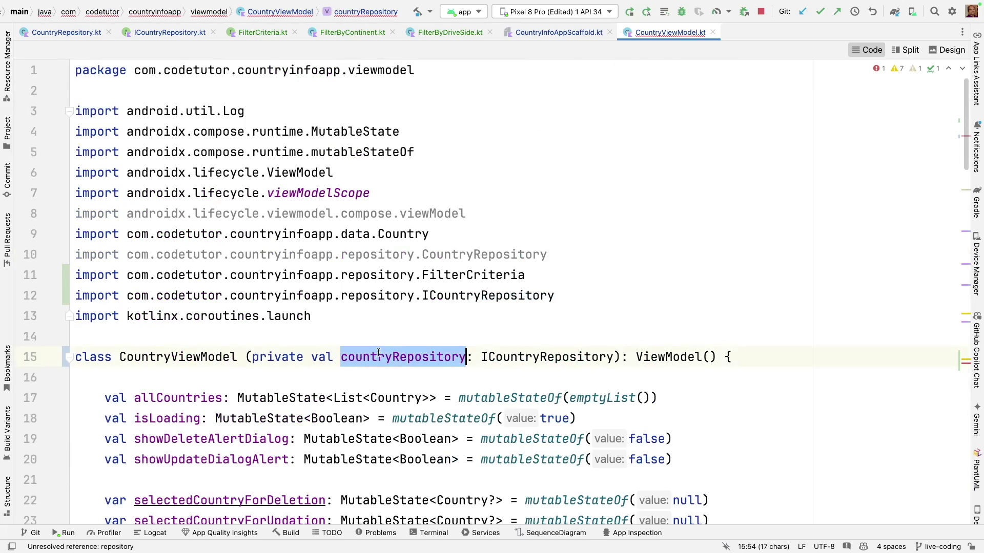
{"action": "scroll", "coordinate": [378, 354], "scroll_direction": "down", "scroll_amount": 5}
{"action": "scroll", "coordinate": [344, 394], "scroll_direction": "down", "scroll_amount": 15}
{"action": "scroll", "coordinate": [345, 394], "scroll_direction": "down", "scroll_amount": 5}
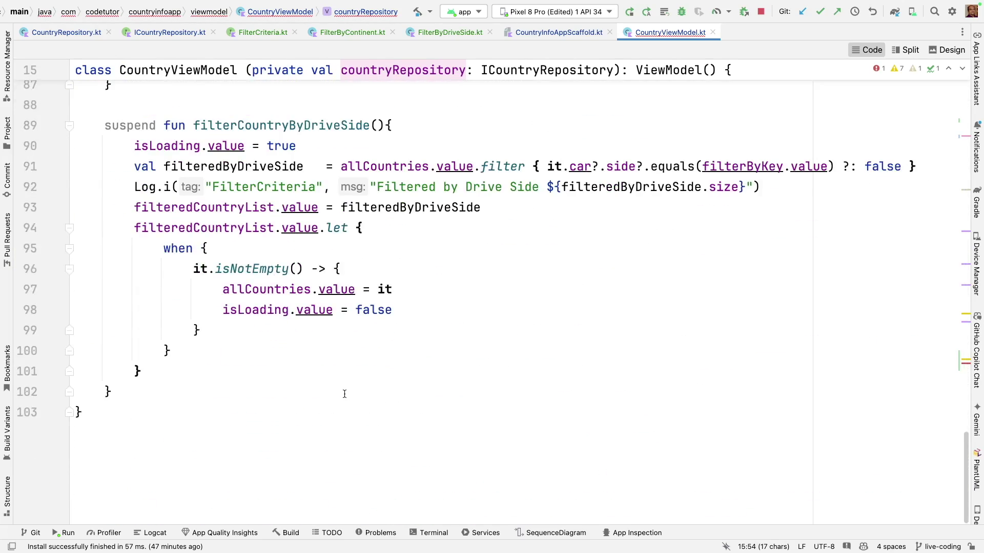
{"action": "scroll", "coordinate": [345, 393], "scroll_direction": "up", "scroll_amount": 5}
{"action": "scroll", "coordinate": [345, 394], "scroll_direction": "up", "scroll_amount": 3}
{"action": "double_click", "coordinate": [354, 237]}
{"action": "key", "text": "ctrl+v"}
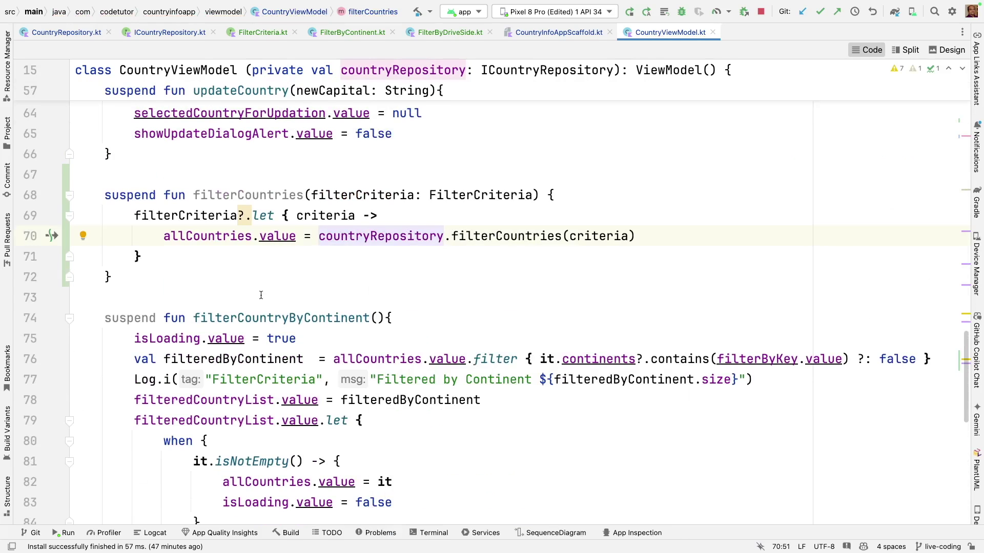
{"action": "scroll", "coordinate": [183, 243], "scroll_direction": "down", "scroll_amount": 1}
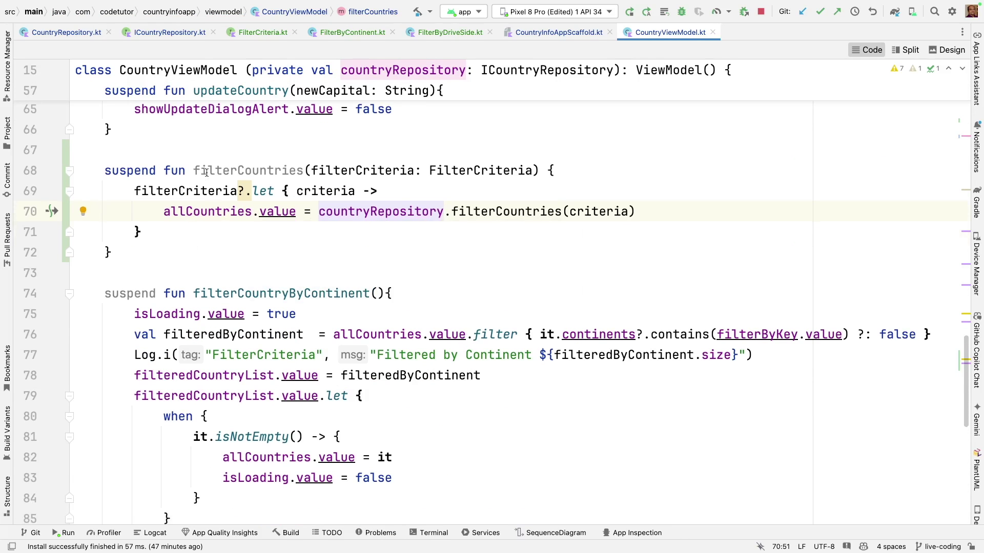
Step: Delete the old filterCountryByContinent and filterCountryByDriveSide functions and leftover blank lines
{"action": "double_click", "coordinate": [230, 171]}
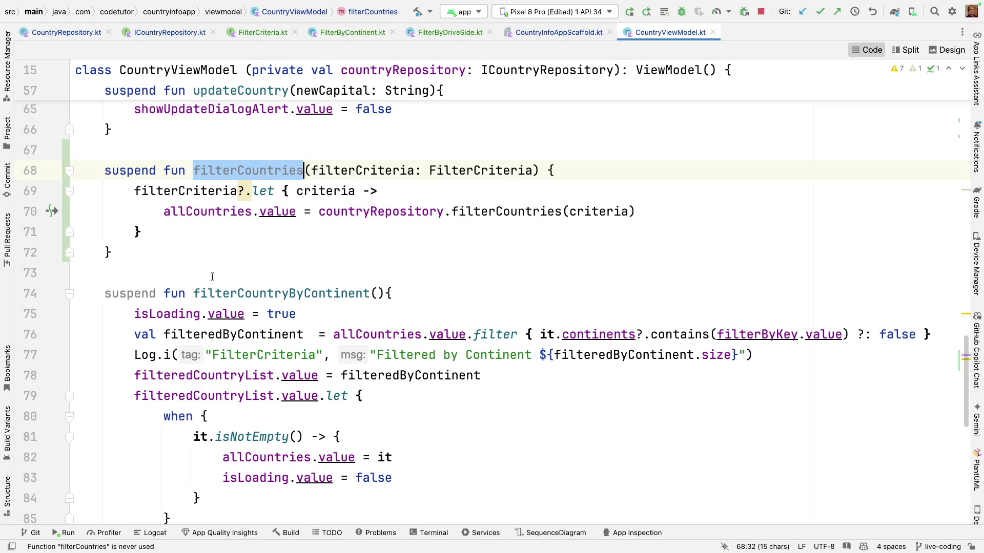
{"action": "left_click", "coordinate": [105, 293]}
{"action": "scroll", "coordinate": [164, 351], "scroll_direction": "down", "scroll_amount": 5}
{"action": "scroll", "coordinate": [163, 352], "scroll_direction": "down", "scroll_amount": 2}
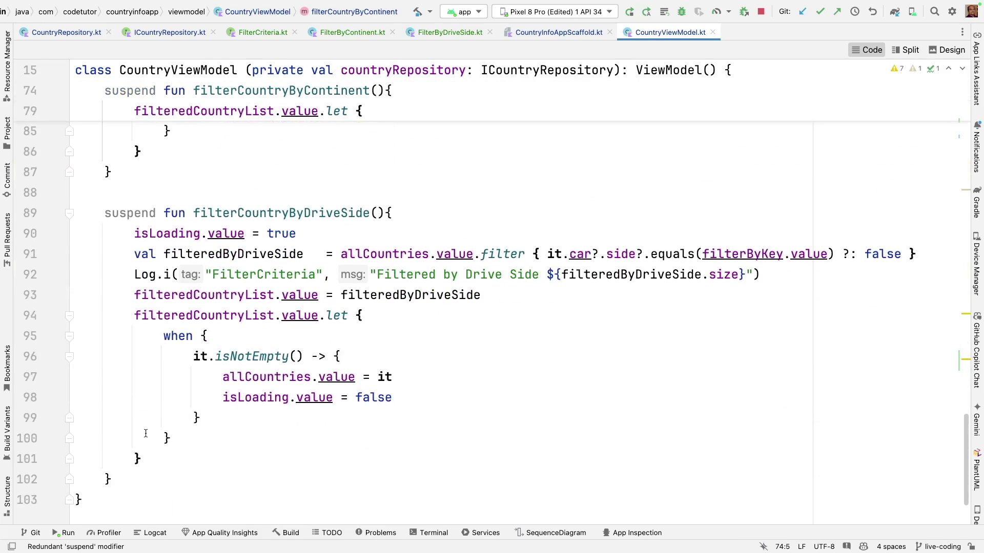
{"action": "left_click", "coordinate": [115, 452], "text": "shift"}
{"action": "key", "text": "ctrl+x"}
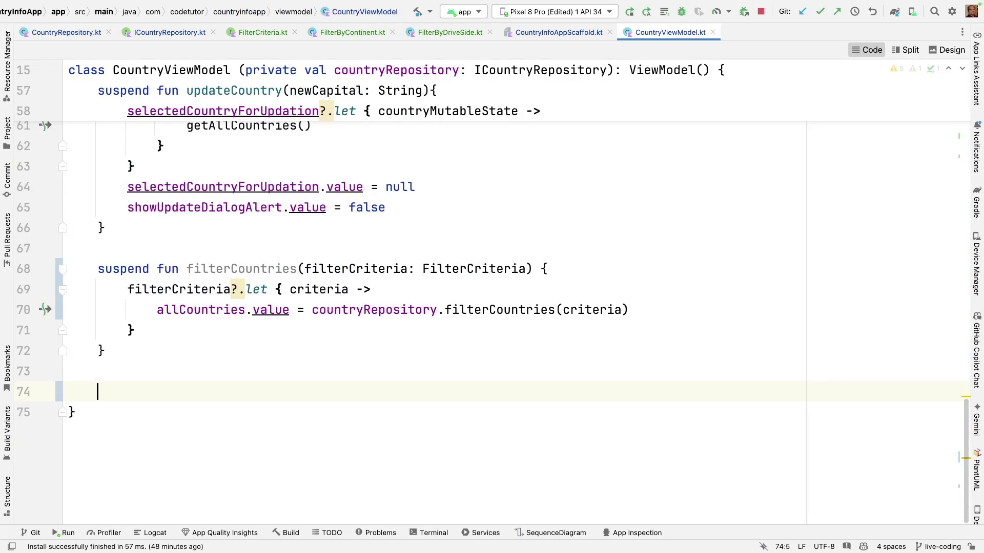
{"action": "key", "text": "BackSpace"}
{"action": "key", "text": "BackSpace"}
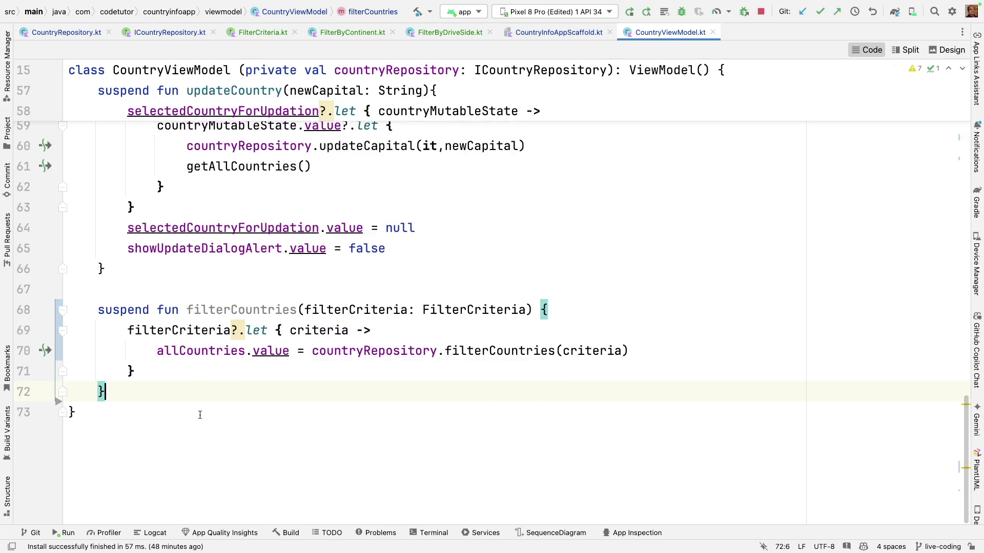
{"action": "scroll", "coordinate": [199, 415], "scroll_direction": "up", "scroll_amount": 5}
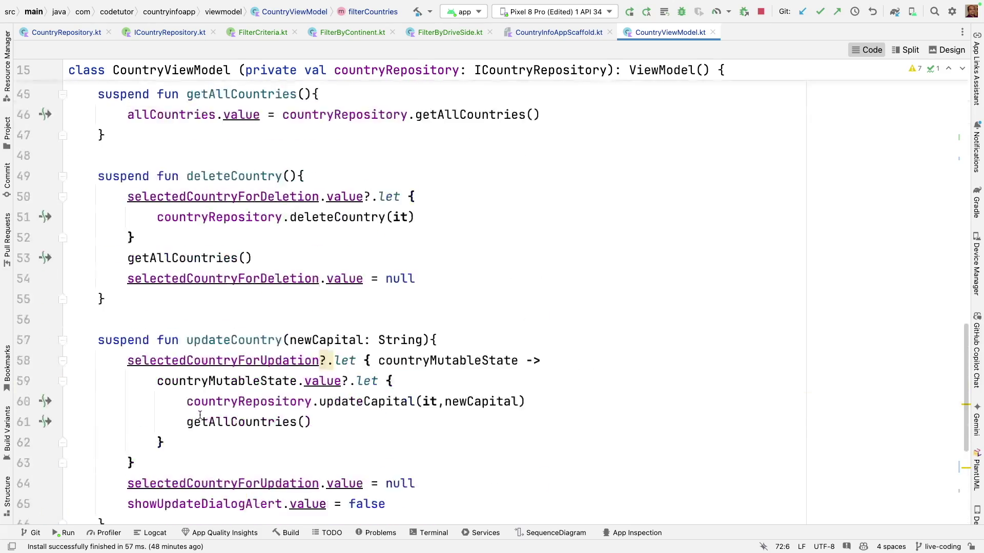
{"action": "scroll", "coordinate": [199, 415], "scroll_direction": "up", "scroll_amount": 8}
{"action": "scroll", "coordinate": [155, 308], "scroll_direction": "up", "scroll_amount": 2}
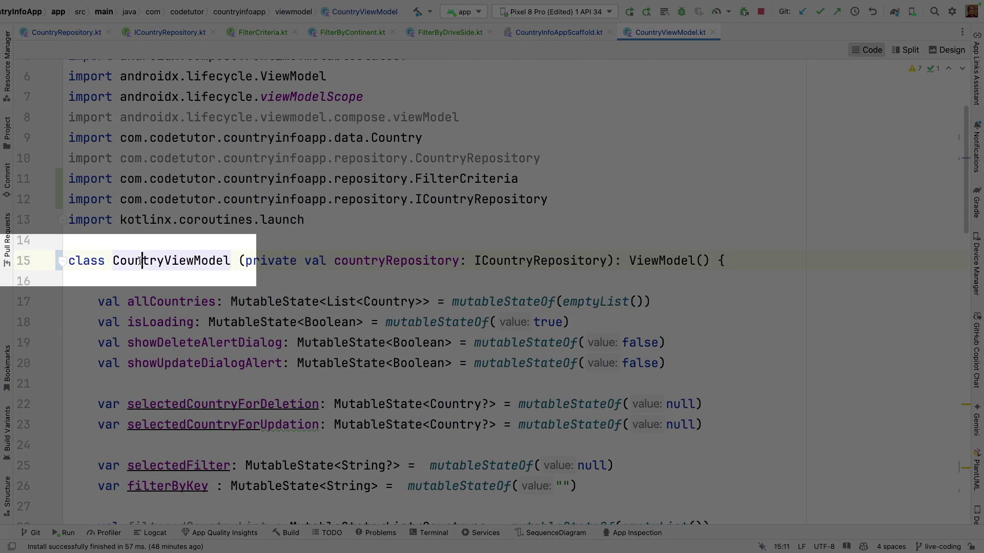
Step: Select the CountryViewModel name in the class header and reopen the Project panel
{"action": "double_click", "coordinate": [171, 260]}
{"action": "mouse_move", "coordinate": [661, 261]}
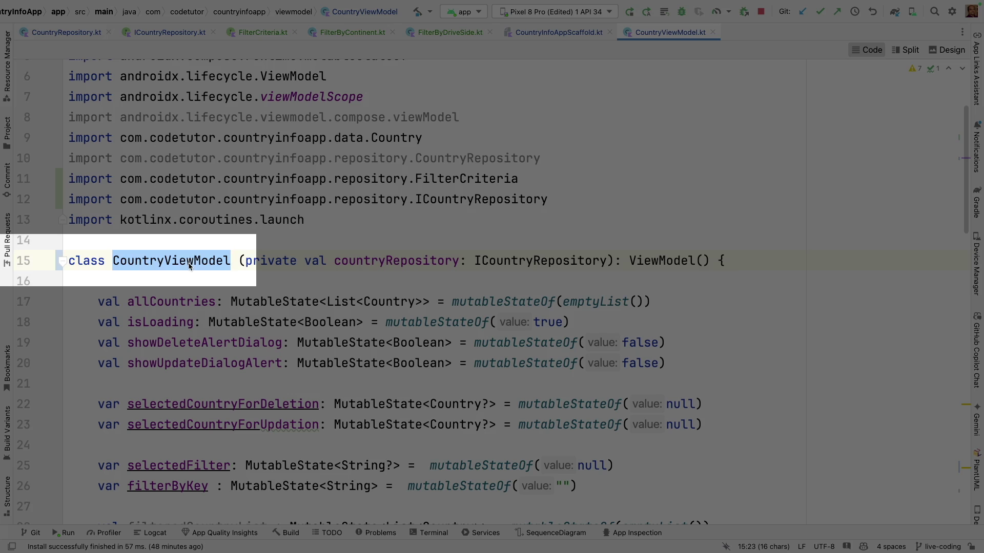
{"action": "left_click", "coordinate": [84, 261]}
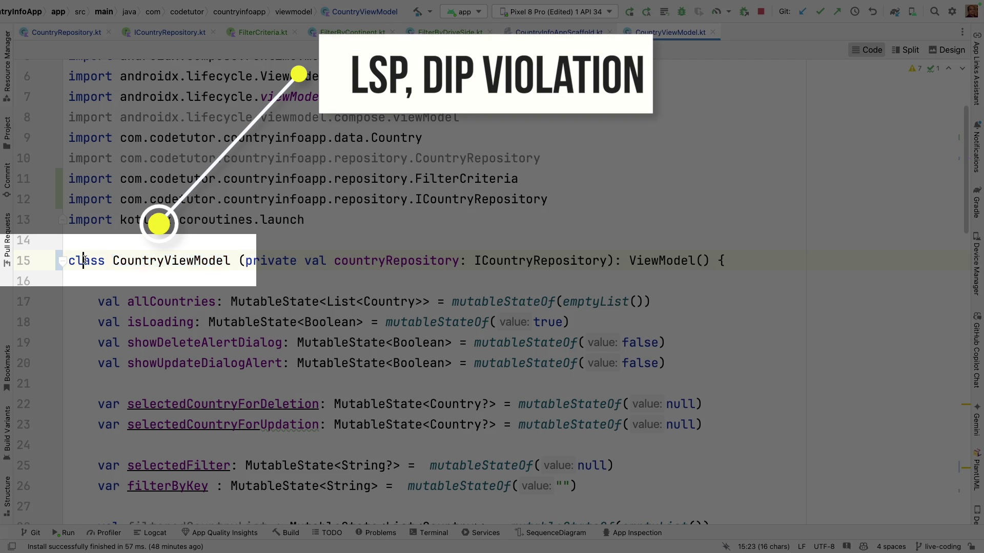
{"action": "double_click", "coordinate": [83, 260]}
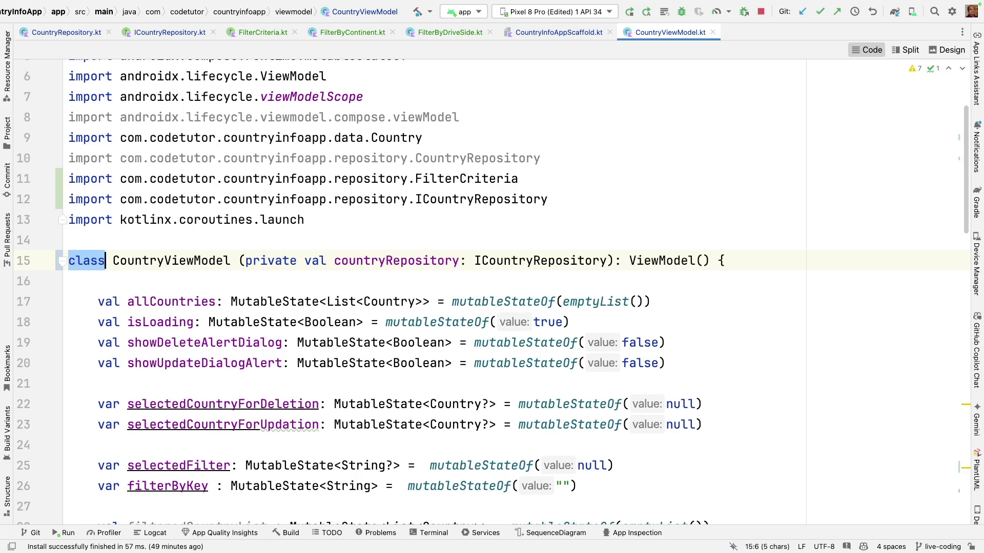
{"action": "key", "text": "alt+Right"}
{"action": "key", "text": "alt+shift+Right"}
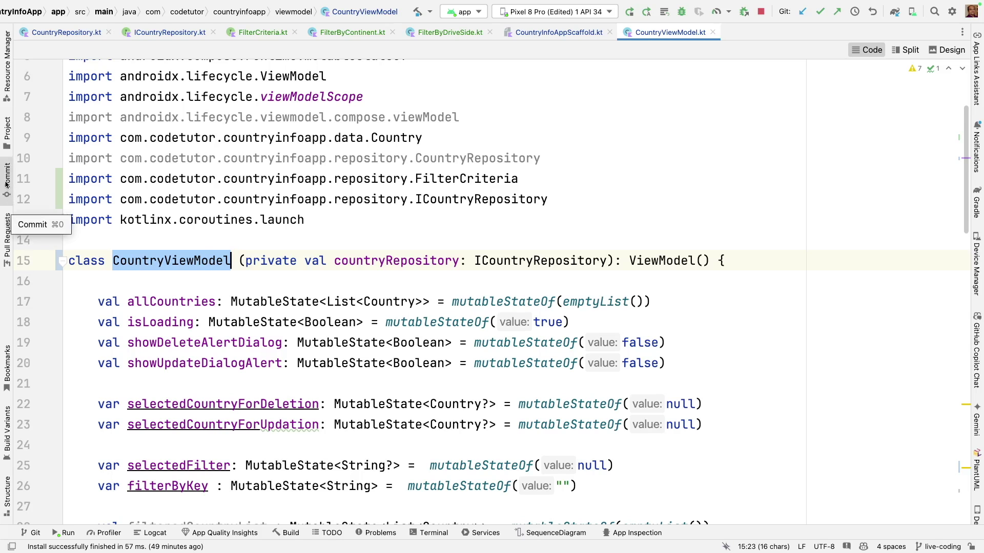
{"action": "left_click", "coordinate": [7, 127]}
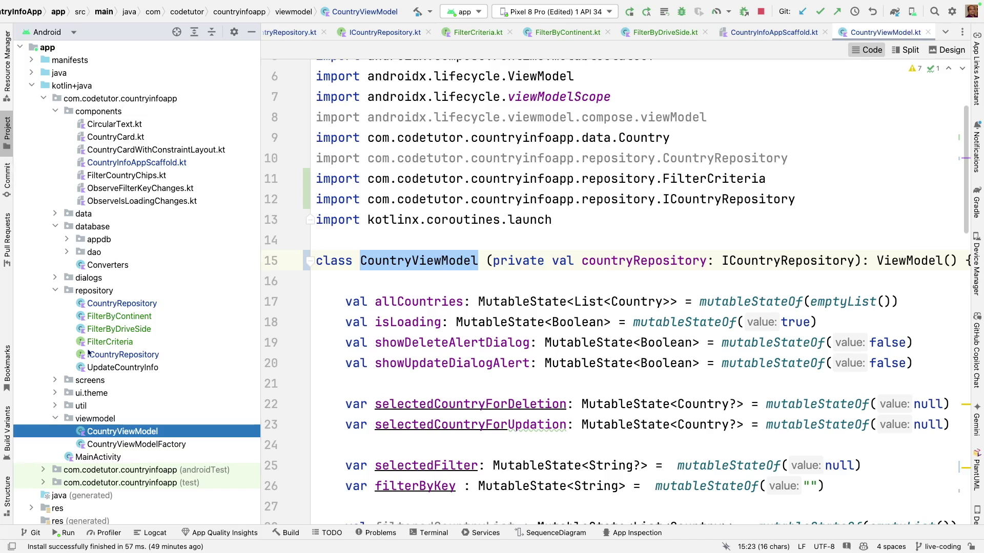
Step: Create a new ICountryViewModel interface in the viewmodel package, shown beside CountryViewModel
{"action": "right_click", "coordinate": [46, 177]}
{"action": "left_click", "coordinate": [279, 141]}
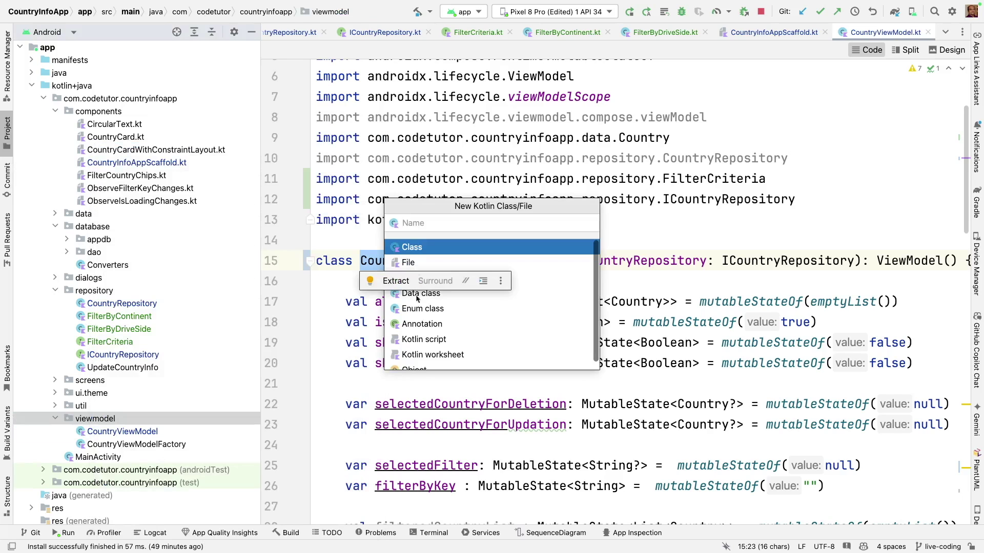
{"action": "type", "text": "CountryViewModel"}
{"action": "key", "text": "Down"}
{"action": "key", "text": "Down"}
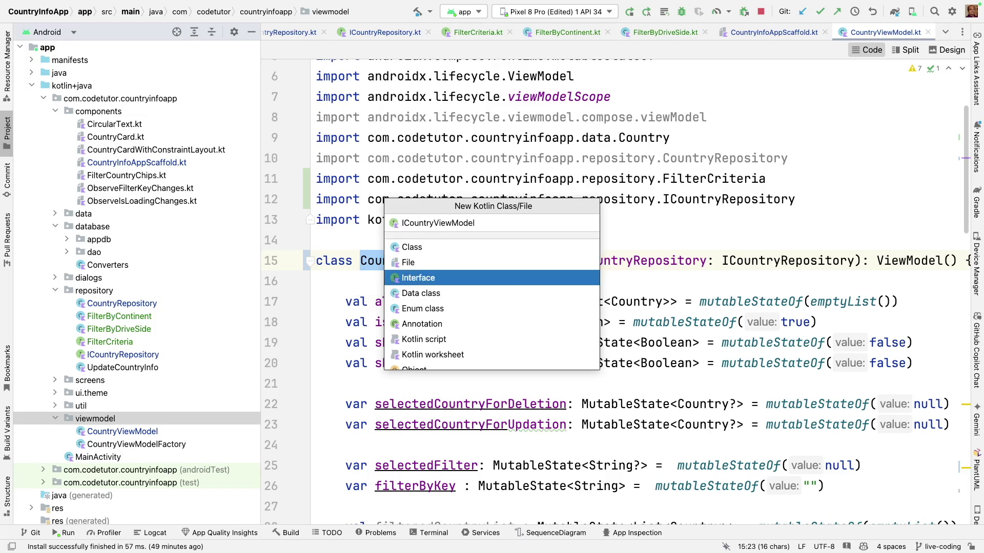
{"action": "key", "text": "Return"}
{"action": "left_click_drag", "start_coordinate": [884, 32], "coordinate": [738, 232]}
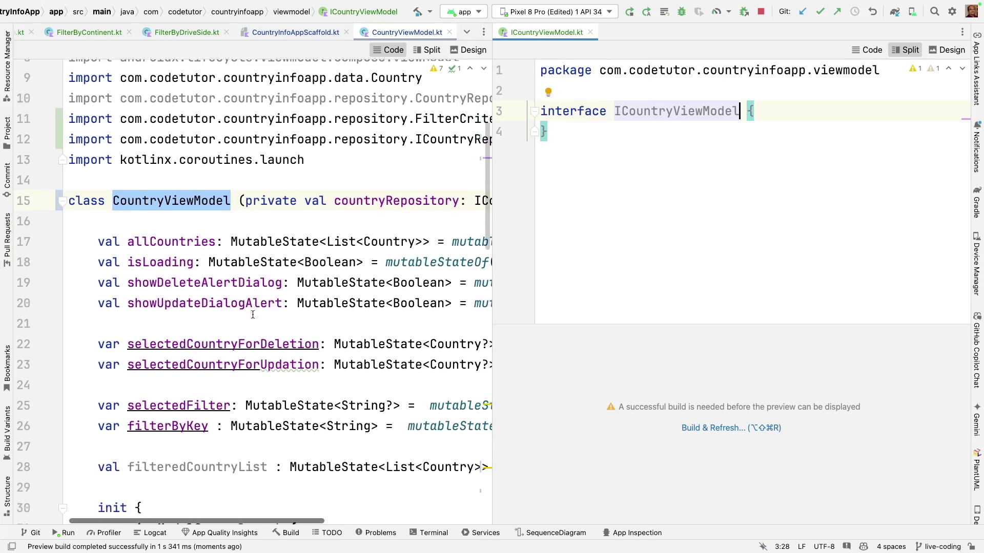
{"action": "scroll", "coordinate": [252, 315], "scroll_direction": "down", "scroll_amount": 5}
{"action": "scroll", "coordinate": [253, 316], "scroll_direction": "down", "scroll_amount": 5}
{"action": "scroll", "coordinate": [252, 315], "scroll_direction": "down", "scroll_amount": 3}
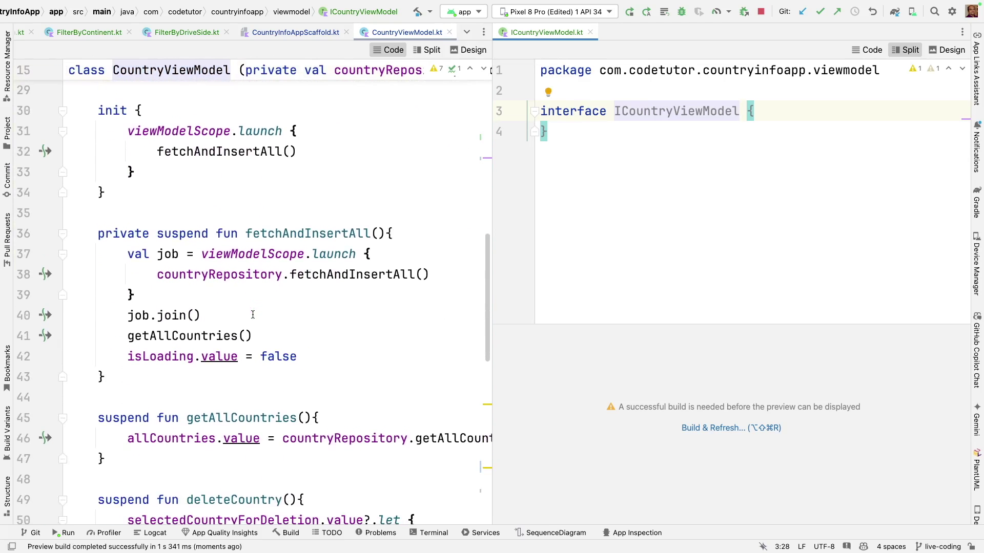
{"action": "scroll", "coordinate": [252, 315], "scroll_direction": "down", "scroll_amount": 3}
{"action": "left_click_drag", "start_coordinate": [97, 297], "coordinate": [315, 297]}
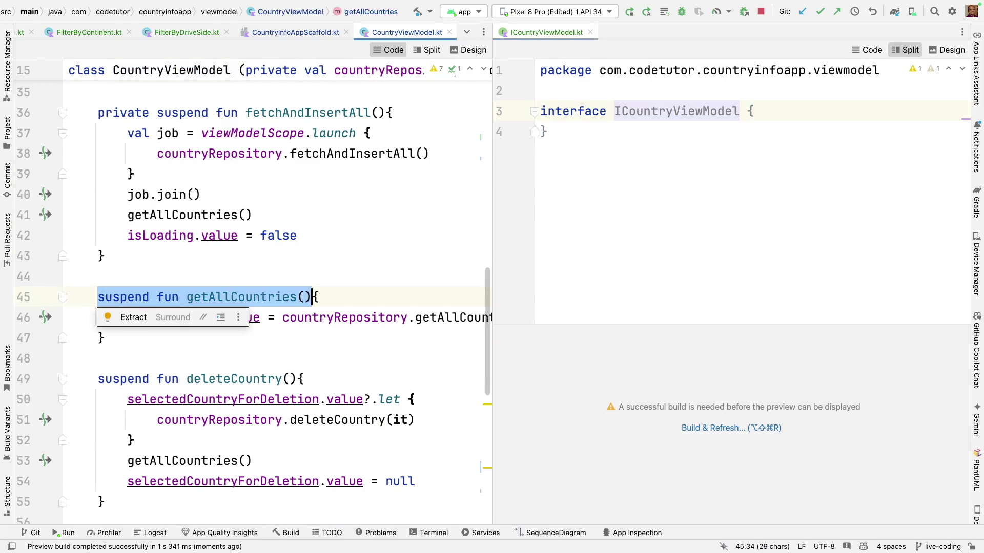
Step: Paste the copied member signatures into ICountryViewModel and import Country
{"action": "key", "text": "ctrl+c"}
{"action": "left_click", "coordinate": [757, 111]}
{"action": "key", "text": "Return"}
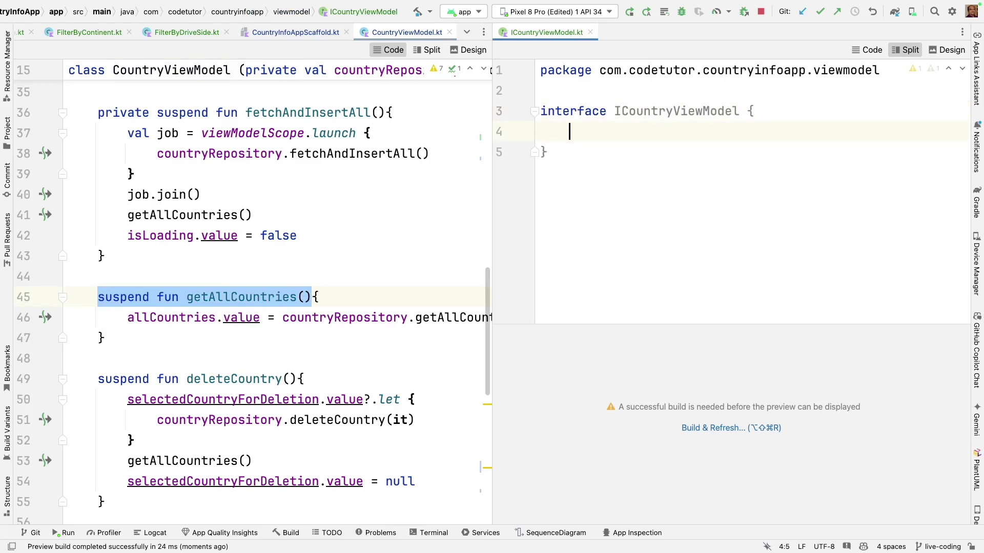
{"action": "key", "text": "ctrl+v"}
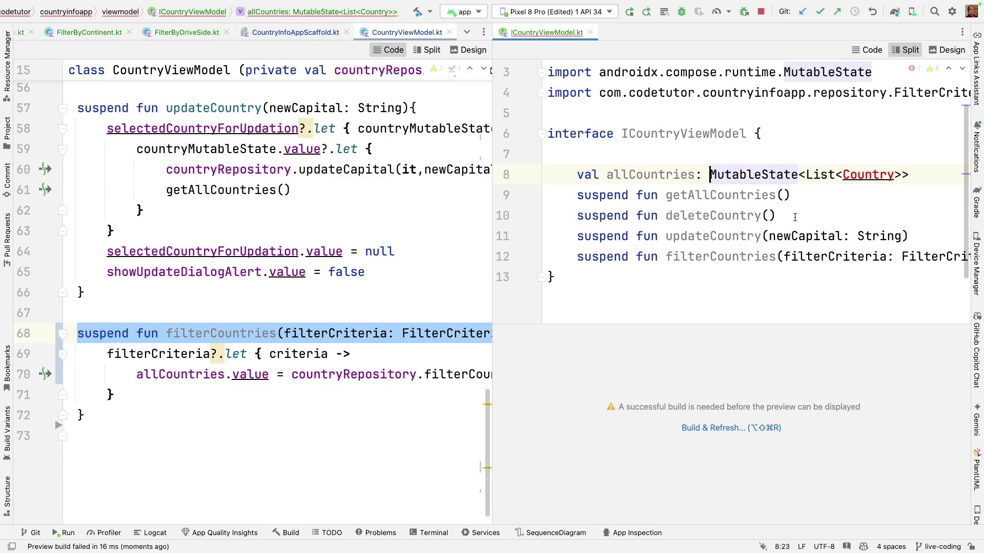
{"action": "key", "text": "alt+shift+Return"}
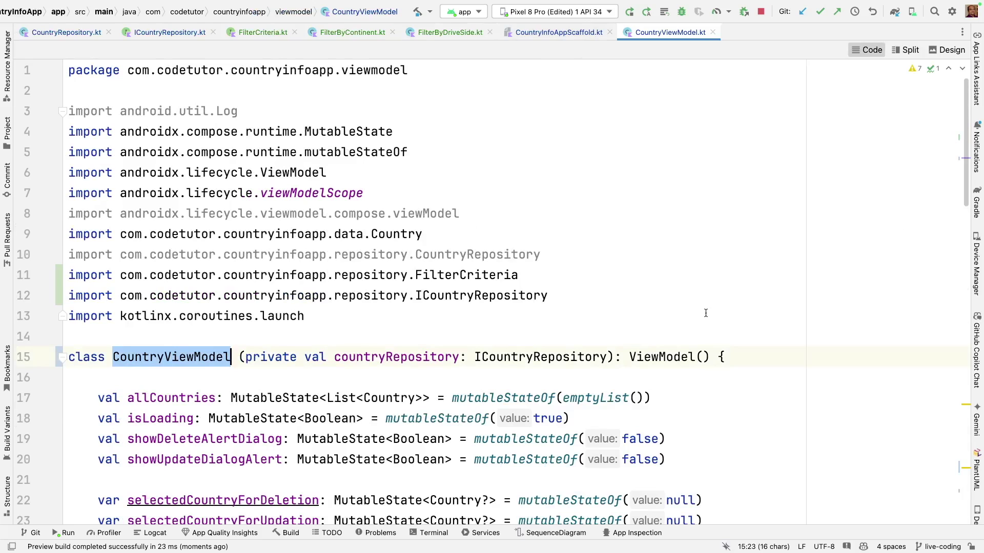
Step: Make CountryViewModel implement ICountryViewModel and mark allCountries as override
{"action": "left_click", "coordinate": [710, 356]}
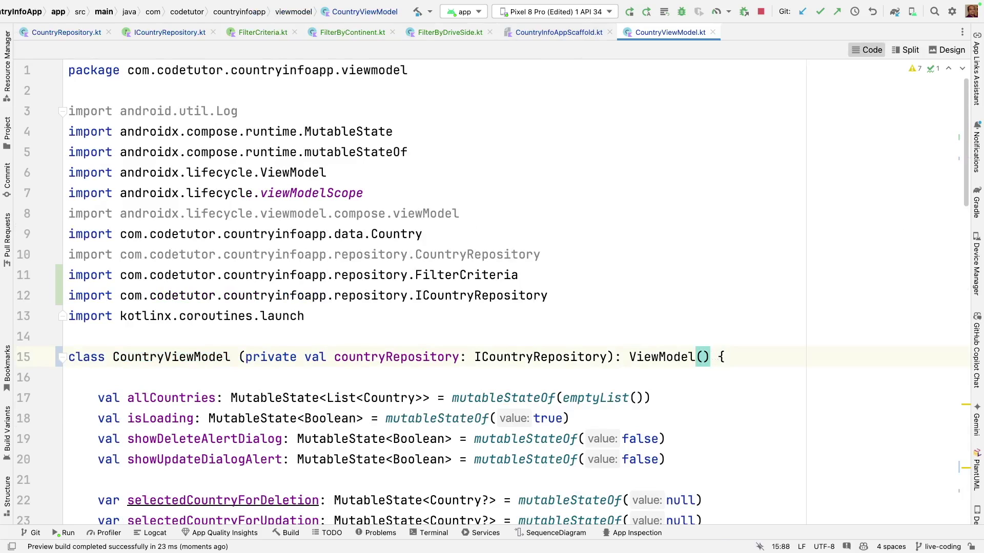
{"action": "type", "text": ", I"}
{"action": "key", "text": "Return"}
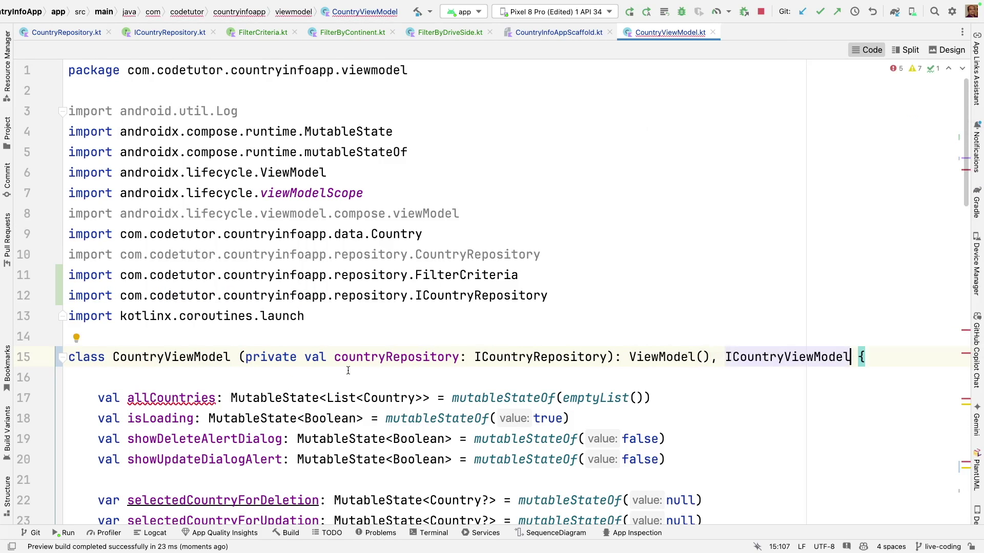
{"action": "scroll", "coordinate": [347, 371], "scroll_direction": "down", "scroll_amount": 6}
{"action": "left_click", "coordinate": [98, 148]}
{"action": "type", "text": "ove"}
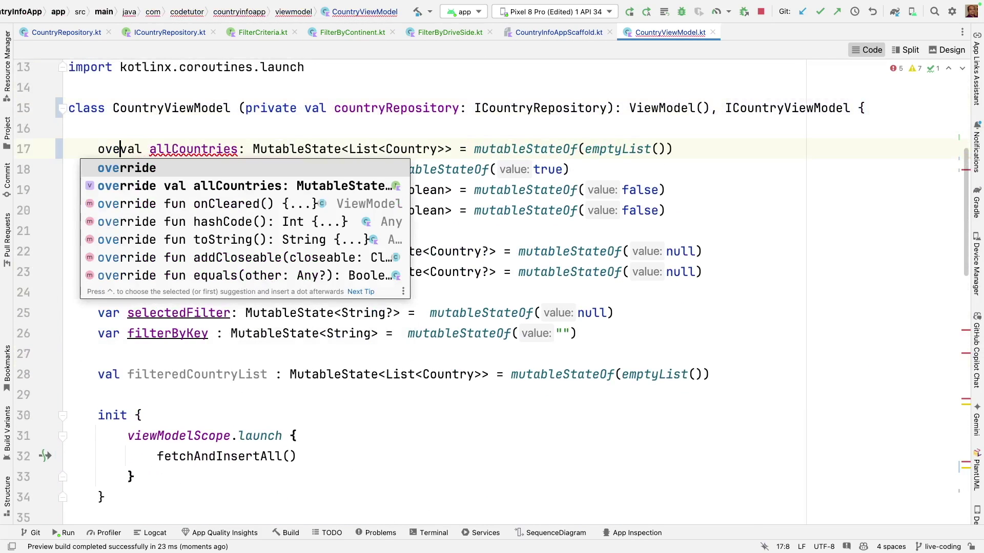
{"action": "key", "text": "Return"}
{"action": "double_click", "coordinate": [102, 148]}
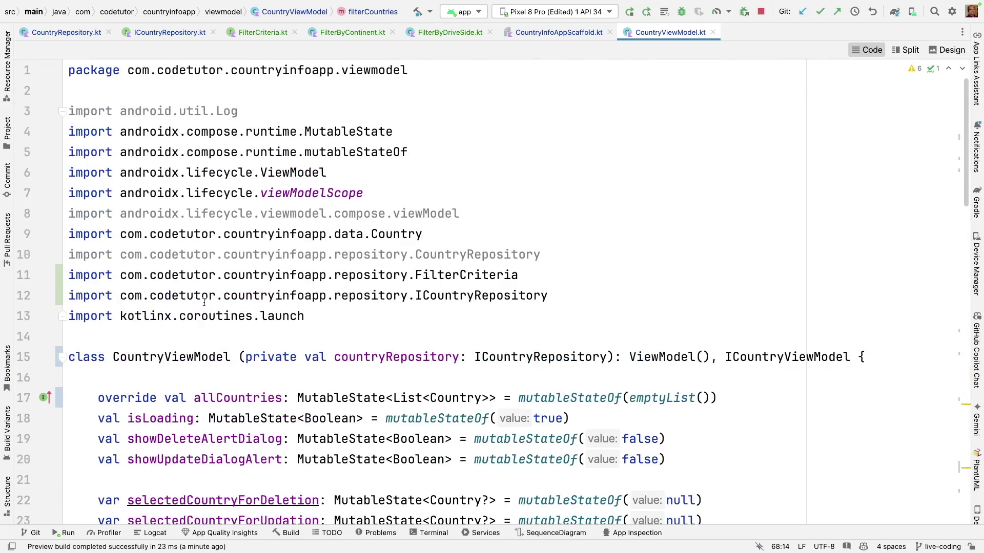
Step: Review the ICountryViewModel class header and the filterCountries override function
{"action": "double_click", "coordinate": [787, 357]}
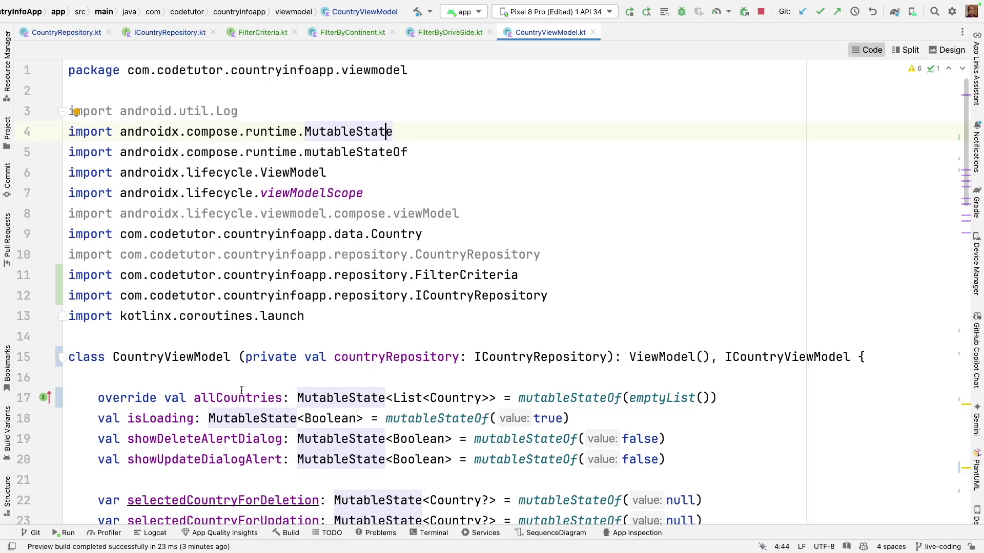
{"action": "double_click", "coordinate": [206, 361]}
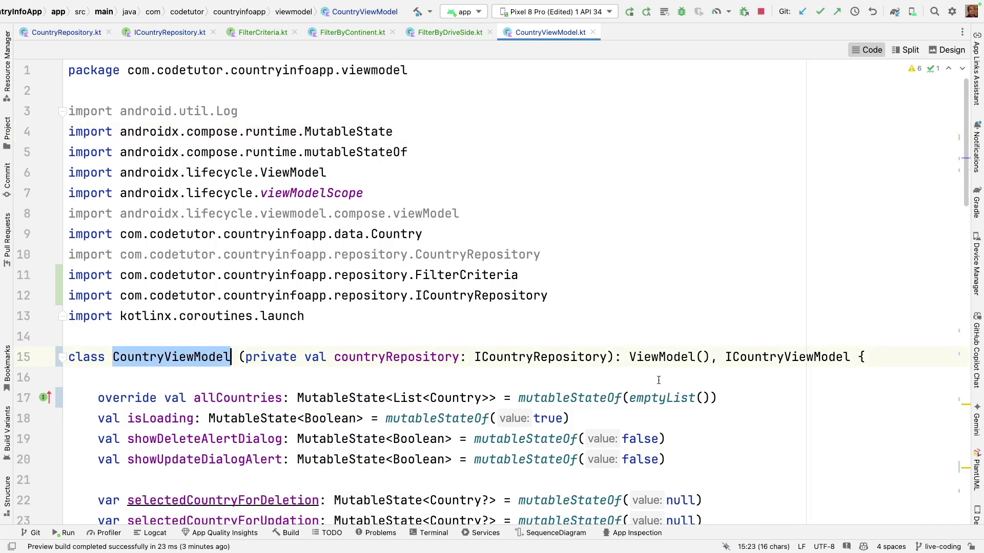
{"action": "double_click", "coordinate": [736, 359]}
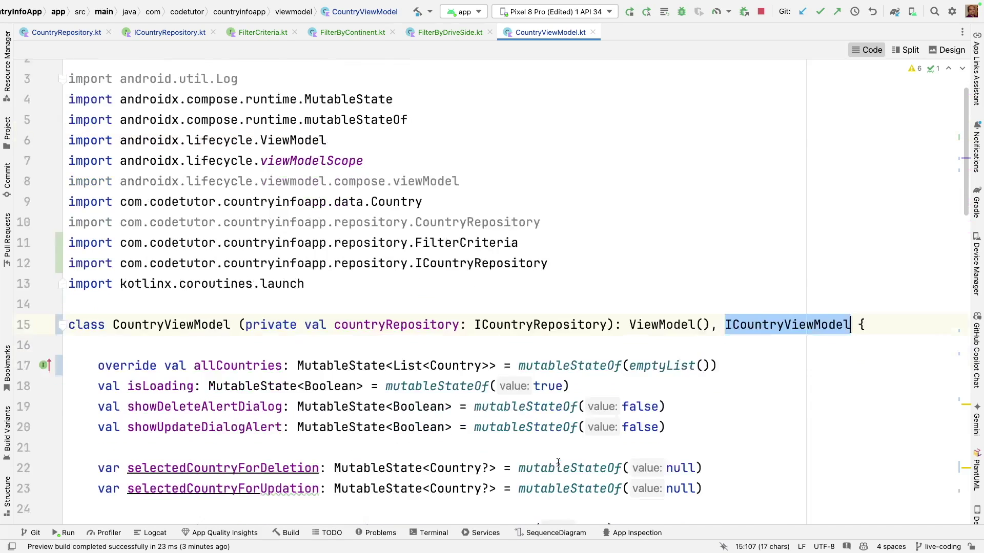
{"action": "scroll", "coordinate": [558, 462], "scroll_direction": "down", "scroll_amount": 8}
{"action": "scroll", "coordinate": [559, 462], "scroll_direction": "down", "scroll_amount": 5}
{"action": "scroll", "coordinate": [559, 462], "scroll_direction": "down", "scroll_amount": 5}
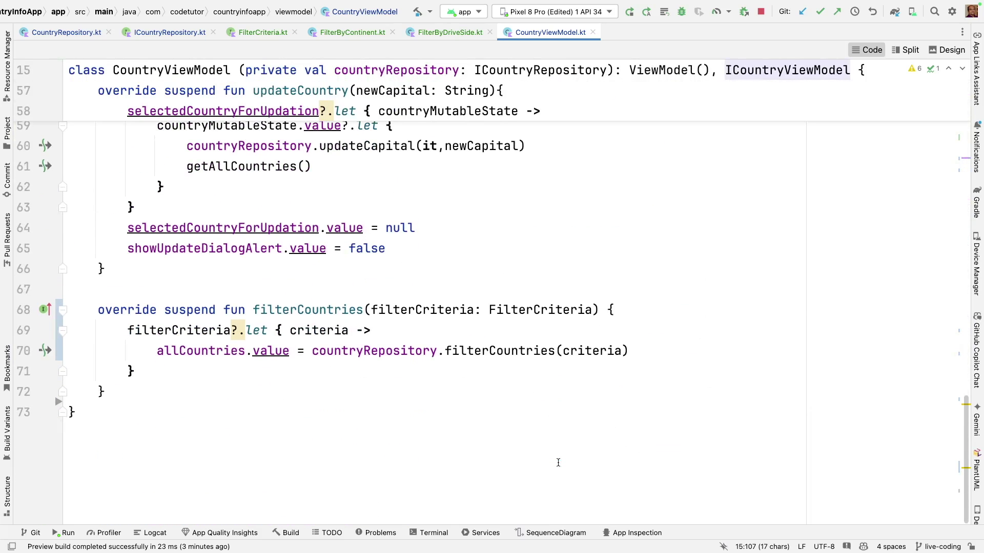
{"action": "double_click", "coordinate": [296, 313]}
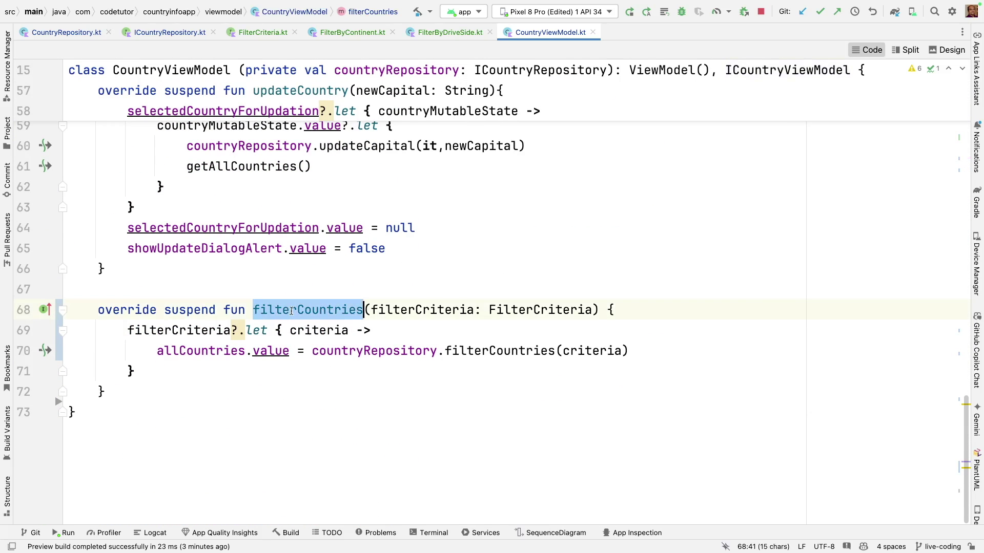
{"action": "left_click_drag", "start_coordinate": [296, 313], "coordinate": [108, 389]}
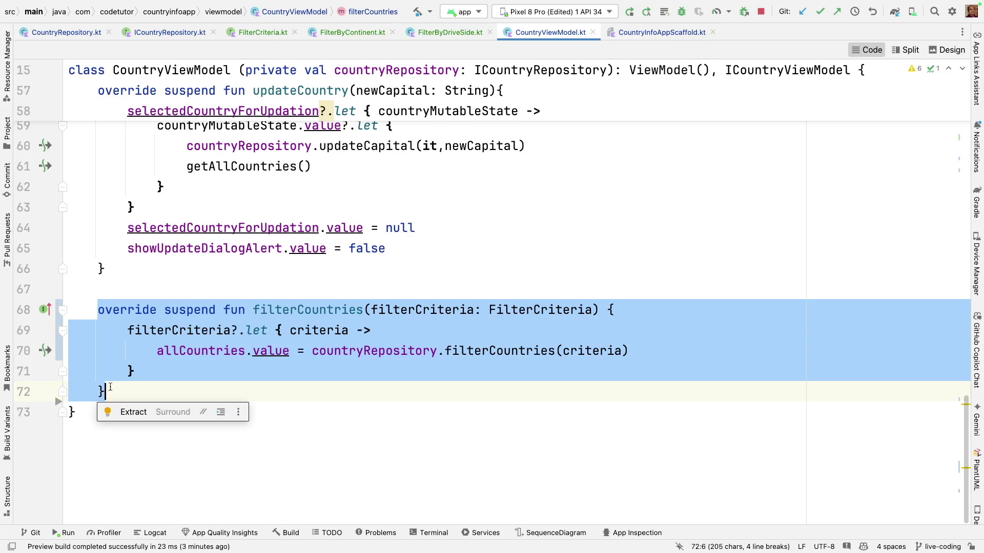
{"action": "left_click", "coordinate": [108, 391]}
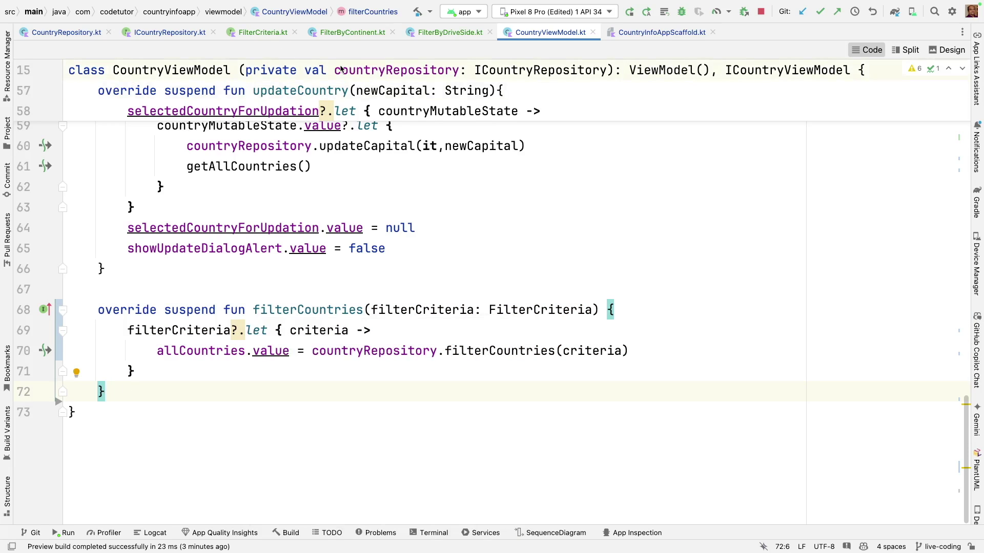
Step: Switch to CountryInfoAppScaffold.kt and jump to the ObserveFilterKeyChanges declaration
{"action": "right_click", "coordinate": [661, 32]}
{"action": "left_click", "coordinate": [661, 32]}
{"action": "scroll", "coordinate": [209, 171], "scroll_direction": "up", "scroll_amount": 5}
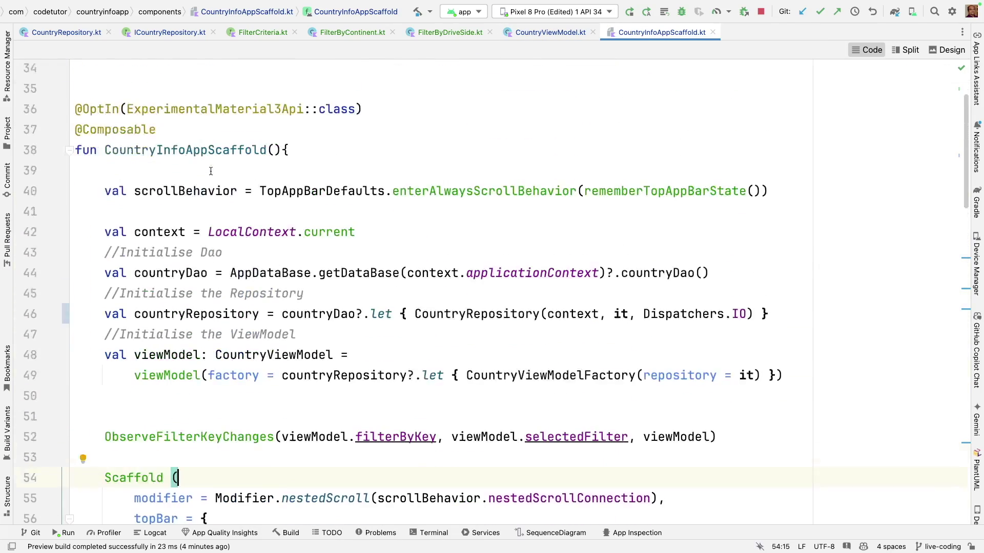
{"action": "scroll", "coordinate": [209, 171], "scroll_direction": "up", "scroll_amount": 3}
{"action": "double_click", "coordinate": [155, 214]}
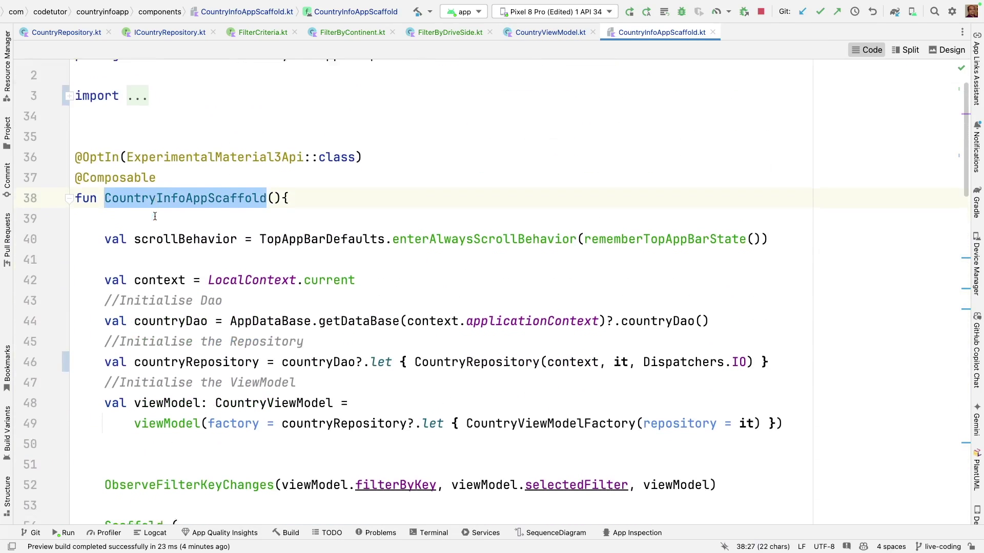
{"action": "scroll", "coordinate": [155, 214], "scroll_direction": "down", "scroll_amount": 2}
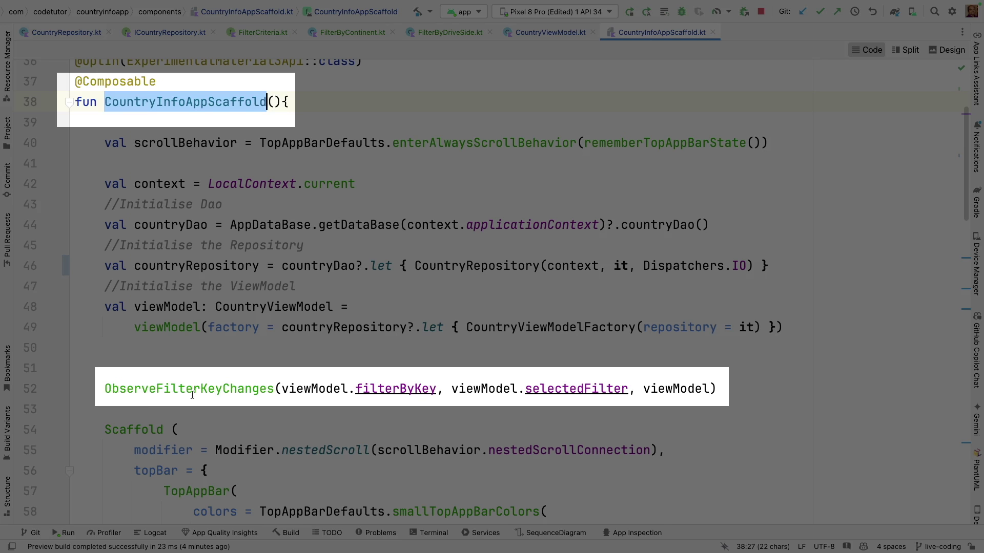
{"action": "left_click", "coordinate": [193, 389], "text": "ctrl"}
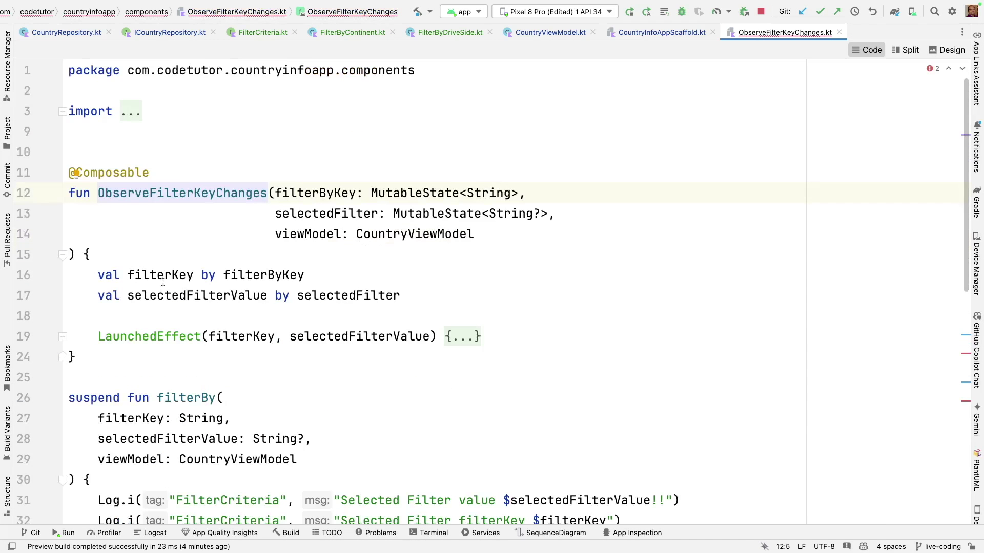
Step: Comment out the filterCountryByContinent and filterCountryByDriveSide calls in filterBy
{"action": "double_click", "coordinate": [111, 173]}
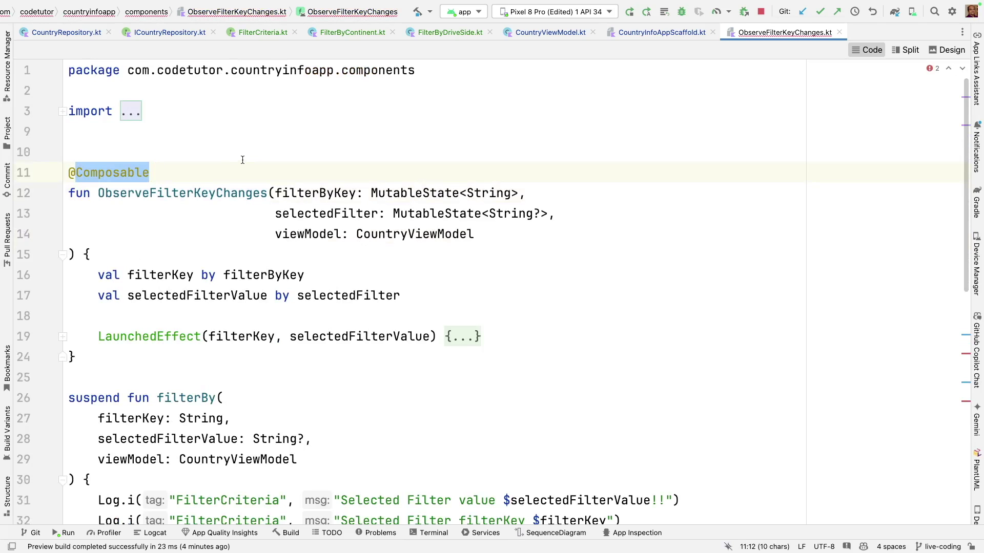
{"action": "scroll", "coordinate": [457, 382], "scroll_direction": "down", "scroll_amount": 5}
{"action": "scroll", "coordinate": [456, 382], "scroll_direction": "down", "scroll_amount": 5}
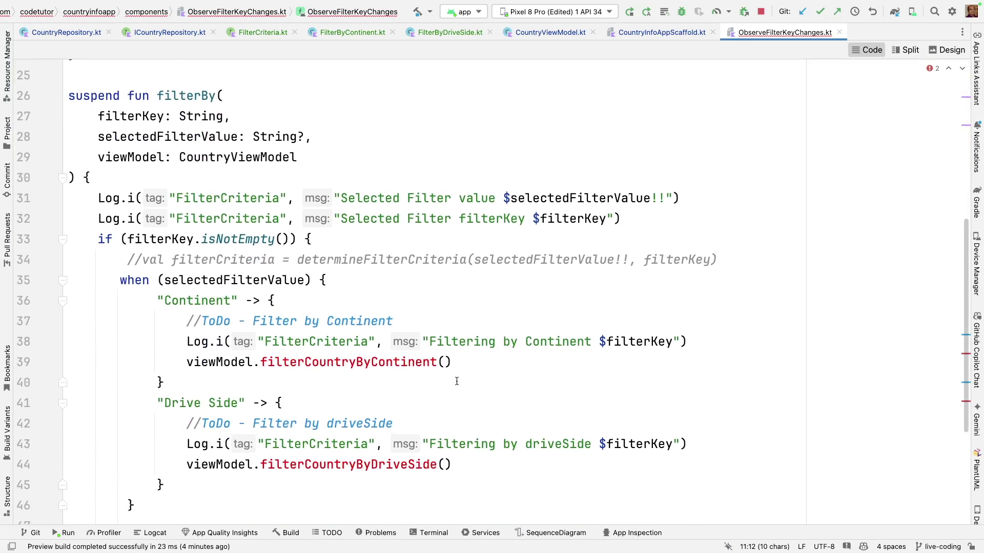
{"action": "scroll", "coordinate": [456, 382], "scroll_direction": "down", "scroll_amount": 2}
{"action": "scroll", "coordinate": [456, 381], "scroll_direction": "down", "scroll_amount": 2}
{"action": "left_click", "coordinate": [186, 326]}
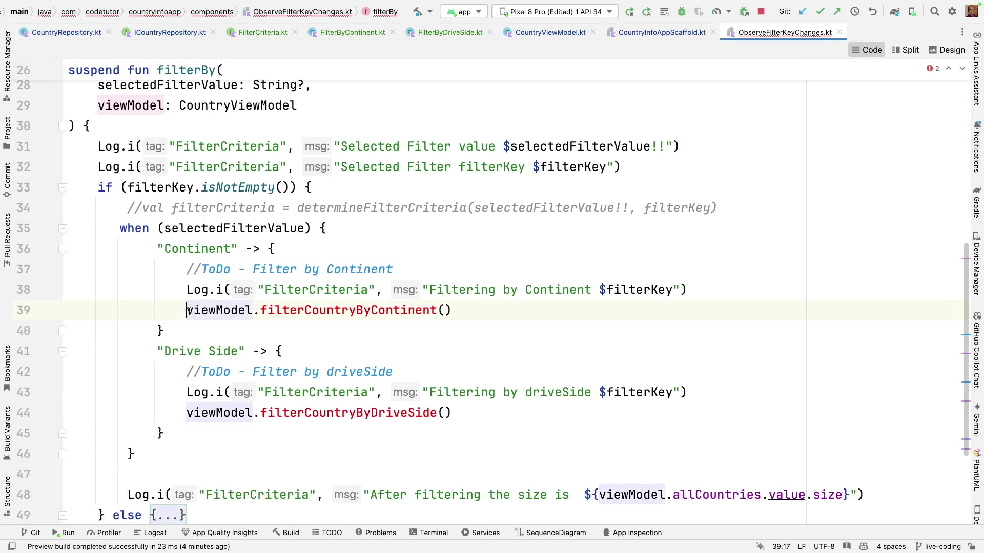
{"action": "scroll", "coordinate": [259, 394], "scroll_direction": "down", "scroll_amount": 3}
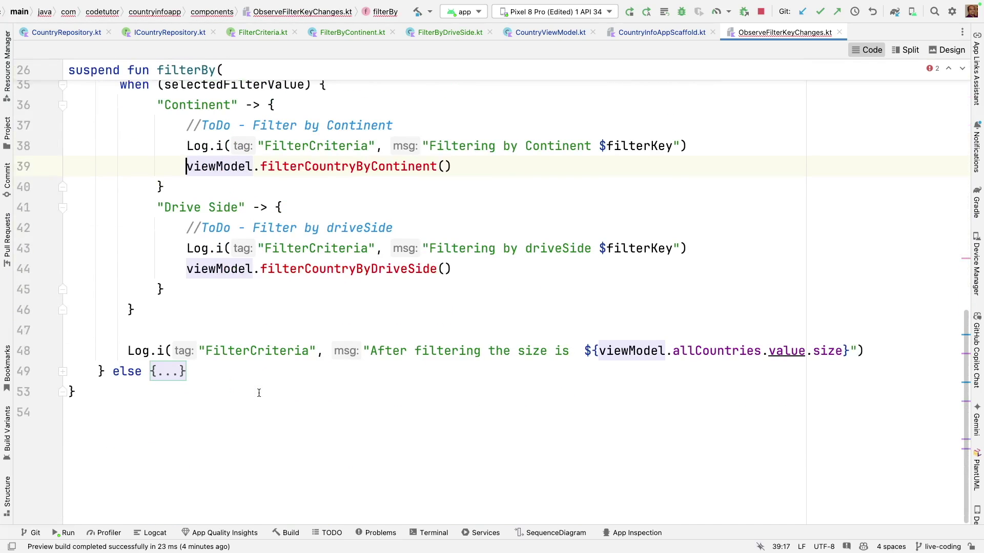
{"action": "type", "text": "//"}
{"action": "left_click_drag", "start_coordinate": [186, 269], "coordinate": [69, 268]}
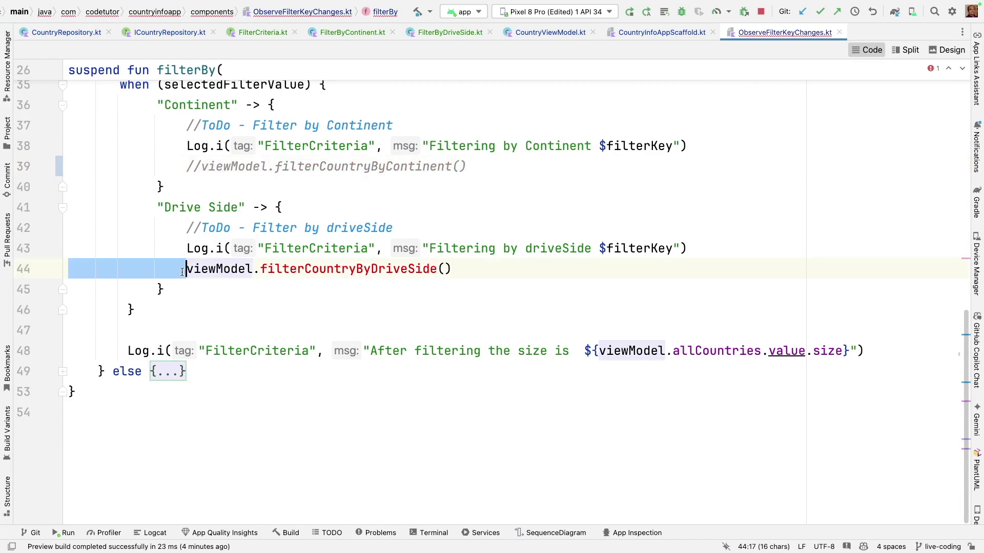
{"action": "type", "text": "//"}
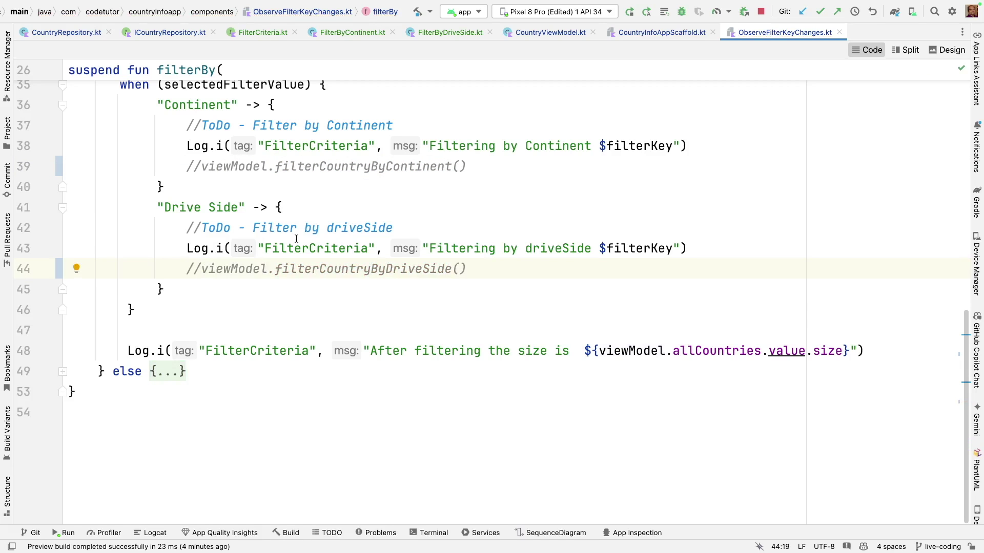
{"action": "scroll", "coordinate": [295, 239], "scroll_direction": "up", "scroll_amount": 1}
{"action": "scroll", "coordinate": [295, 239], "scroll_direction": "up", "scroll_amount": 5}
{"action": "left_click", "coordinate": [467, 415]}
Step: Call viewModel.filterCountries(FilterByContinent(filterKey)) in the Continent branch
{"action": "key", "text": "Return"}
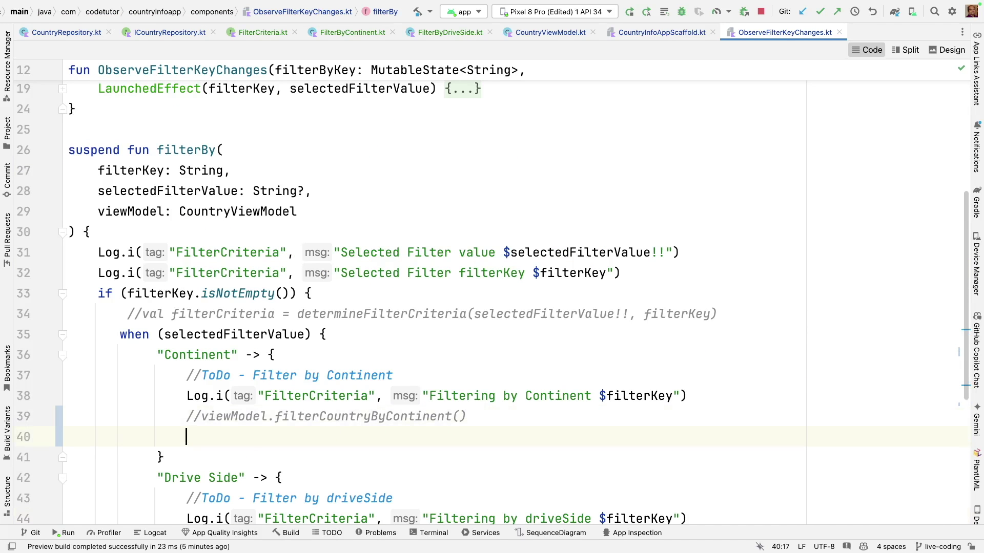
{"action": "type", "text": "viewModel.filterCountries("}
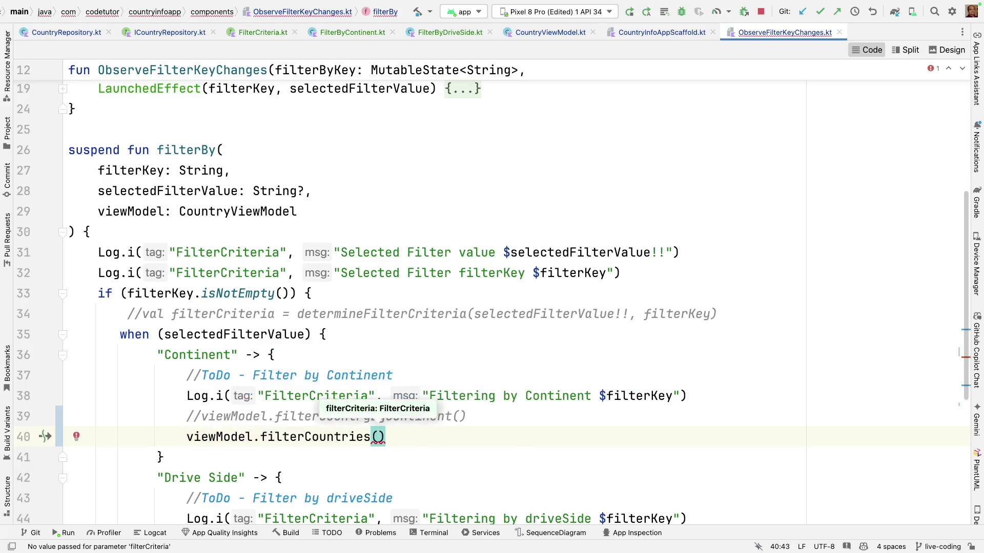
{"action": "type", "text": "FilterBy"}
{"action": "key", "text": "Return"}
{"action": "type", "text": "("}
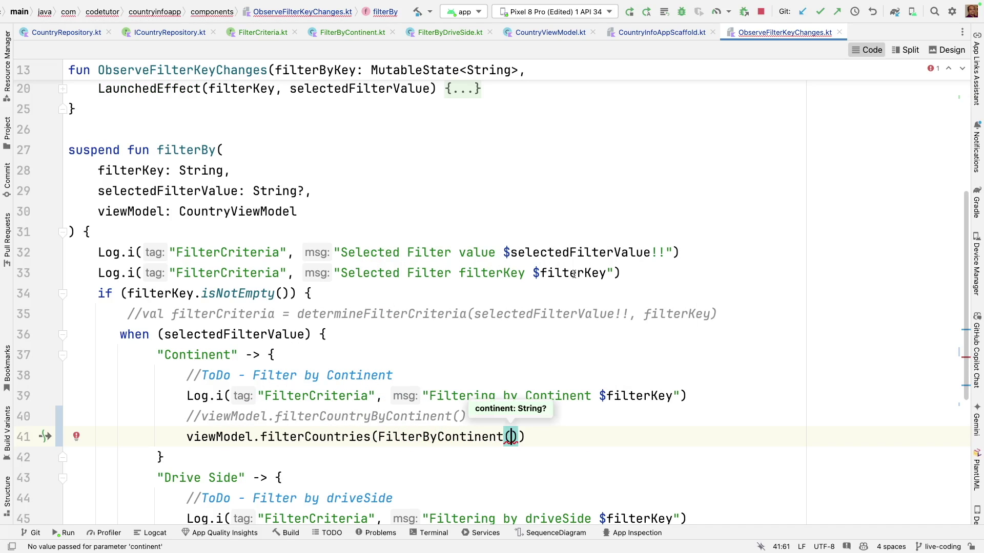
{"action": "type", "text": "filterKey"}
{"action": "key", "text": "End"}
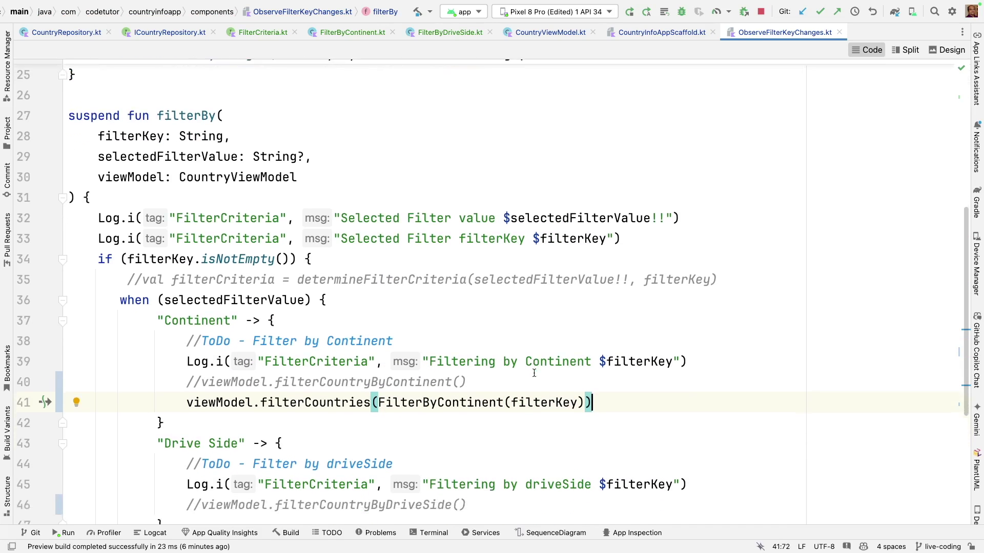
{"action": "scroll", "coordinate": [533, 374], "scroll_direction": "down", "scroll_amount": 3}
Step: Call viewModel.filterCountries(FilterByDriveSide(filterKey)) in the Drive Side branch and run the app
{"action": "left_click", "coordinate": [469, 443]}
{"action": "key", "text": "Return"}
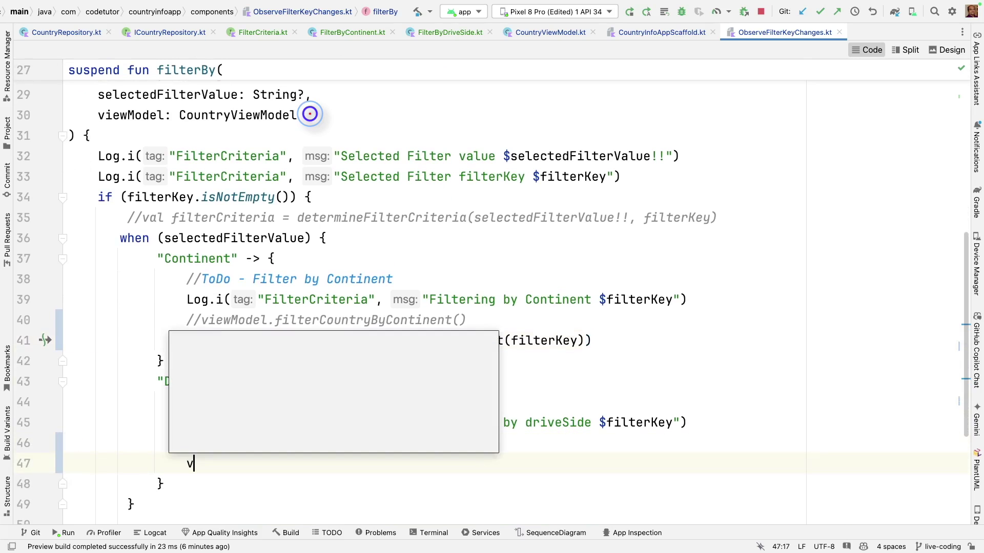
{"action": "type", "text": "view"}
{"action": "key", "text": "Return"}
{"action": "type", "text": "."}
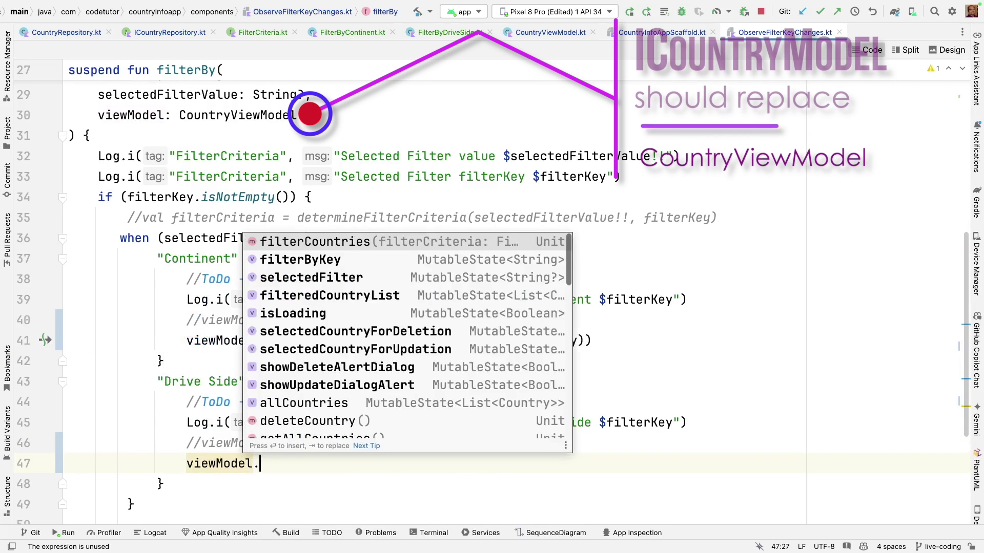
{"action": "type", "text": "fil"}
{"action": "key", "text": "Return"}
{"action": "type", "text": "FilterBy"}
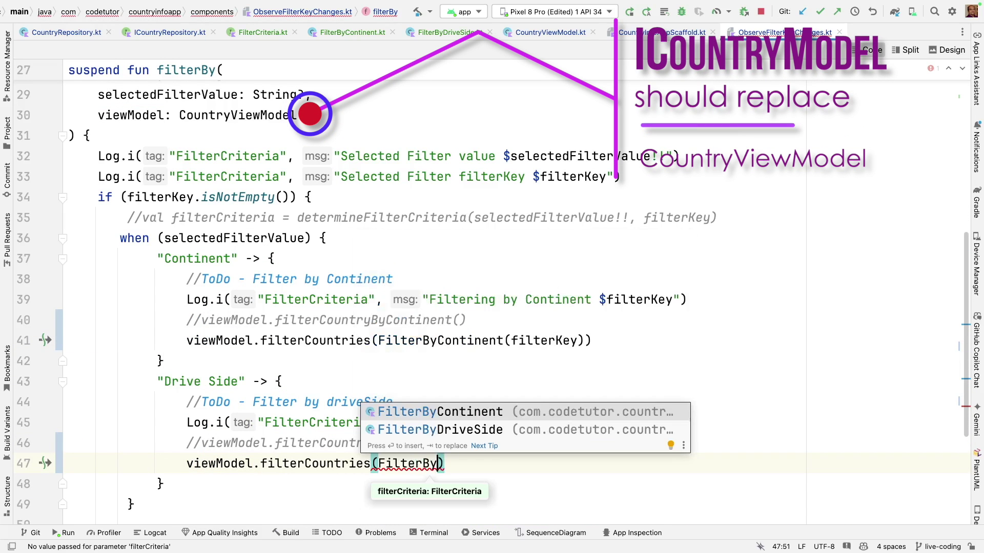
{"action": "key", "text": "Down"}
{"action": "key", "text": "Return"}
{"action": "type", "text": "("}
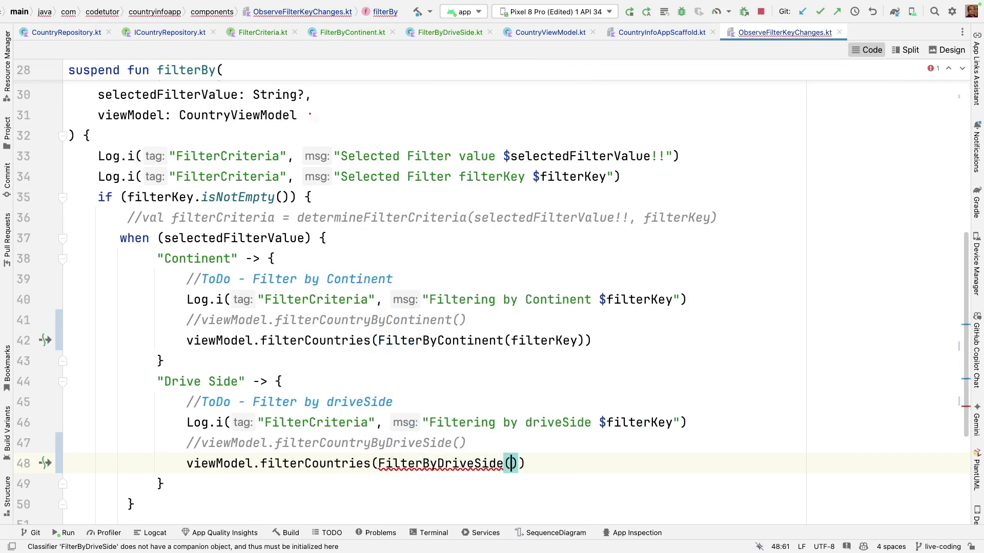
{"action": "type", "text": "fi"}
{"action": "key", "text": "Return"}
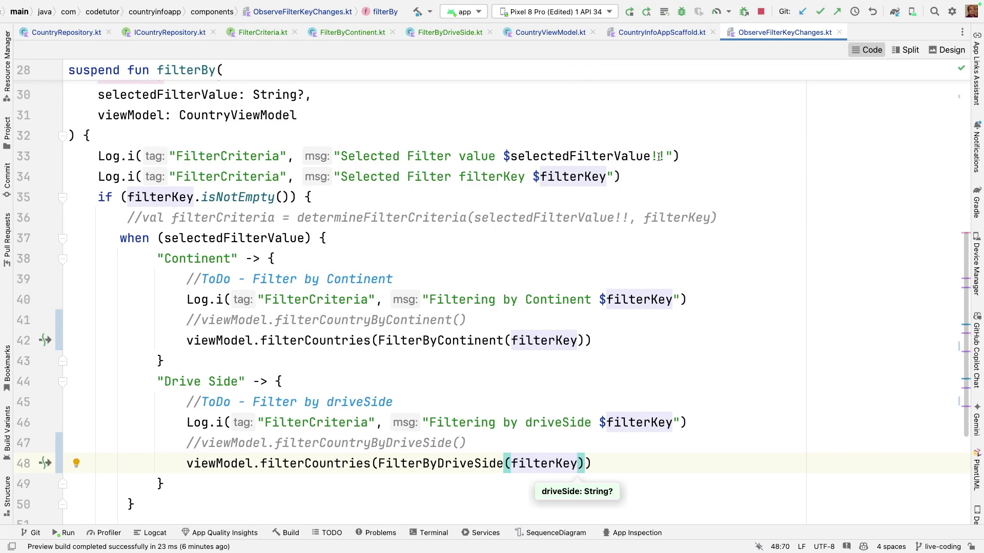
{"action": "key", "text": "shift+F10"}
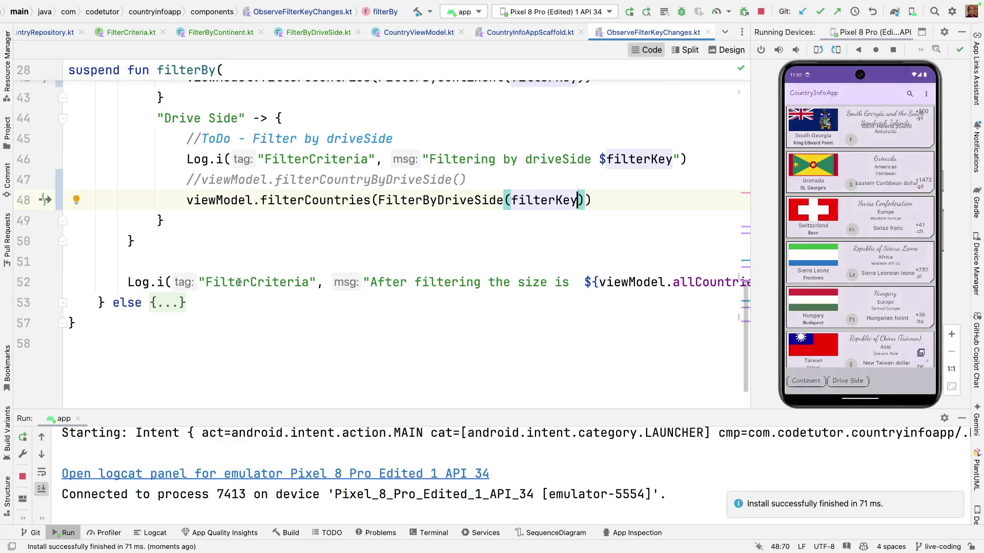
Step: Filter Logcat by FilterCriteria and filter the app by continent Asia, returning 53 countries
{"action": "double_click", "coordinate": [234, 282]}
{"action": "key", "text": "alt+6"}
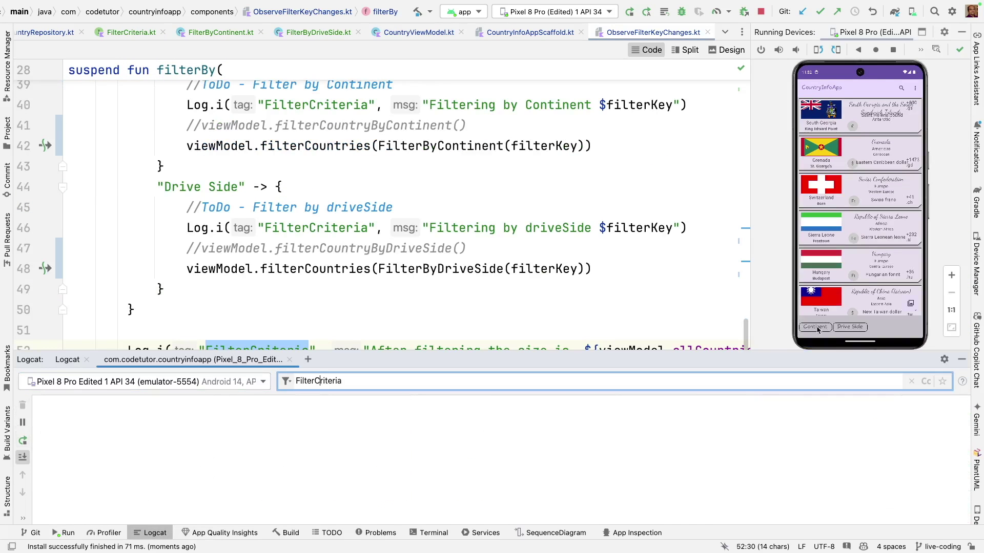
{"action": "left_click", "coordinate": [818, 329]}
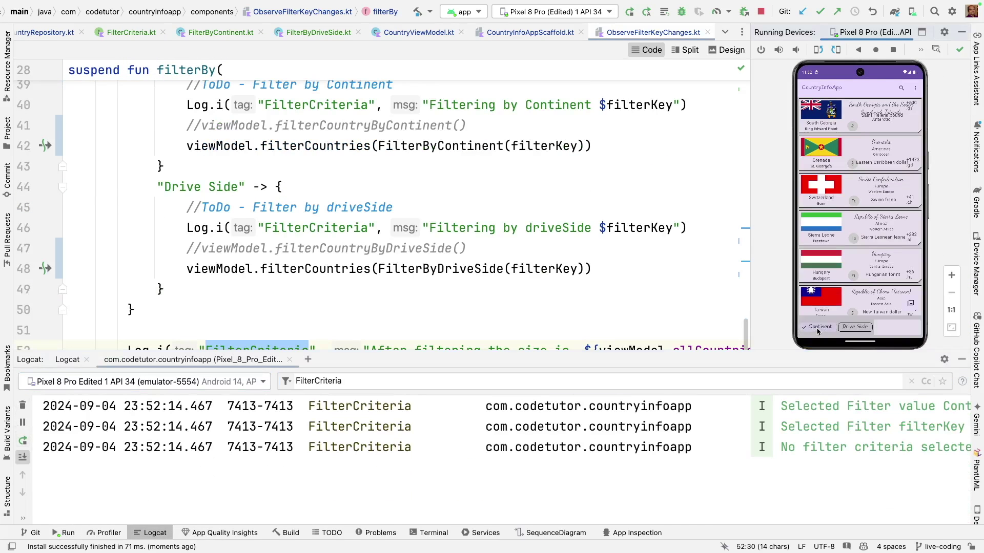
{"action": "scroll", "coordinate": [809, 502], "scroll_direction": "right", "scroll_amount": 3}
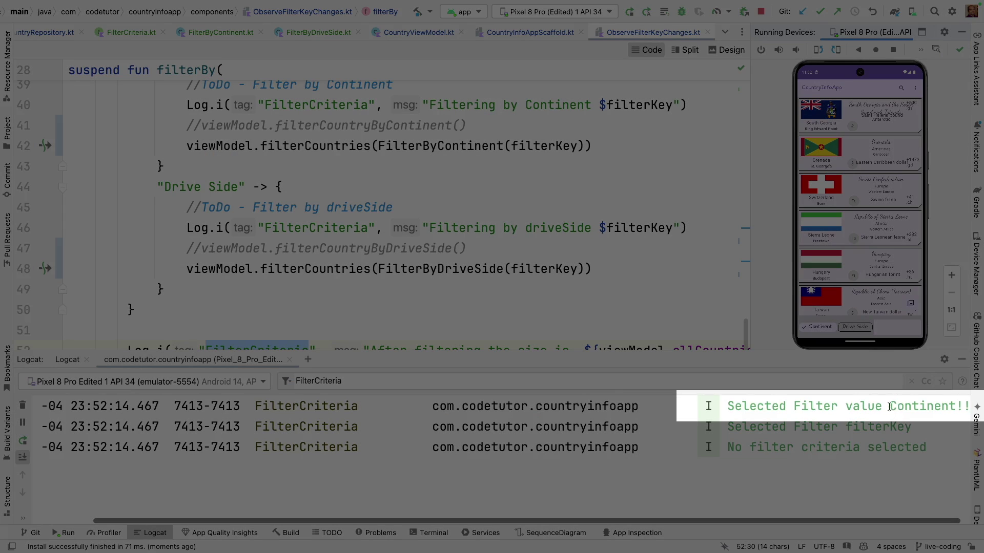
{"action": "left_click_drag", "start_coordinate": [889, 406], "coordinate": [957, 406]}
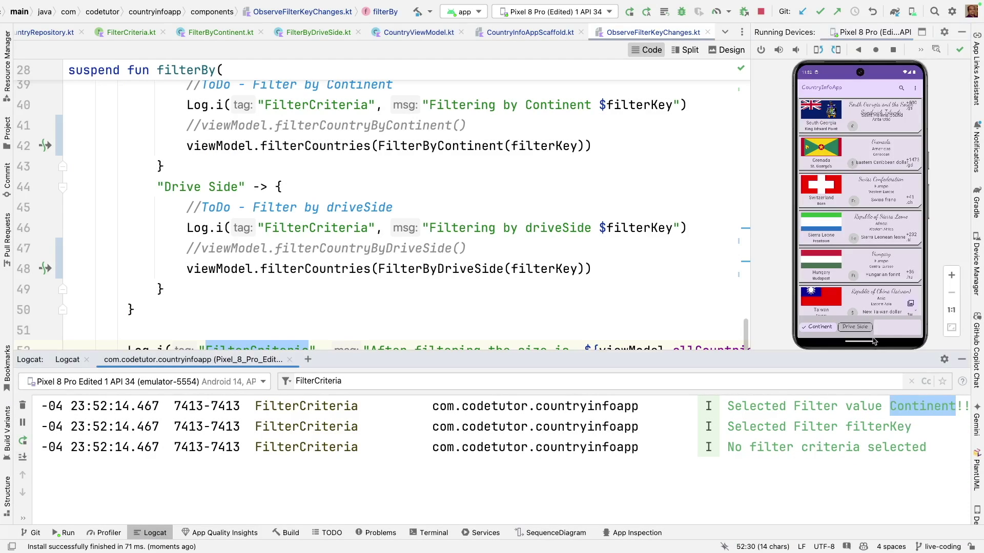
{"action": "left_click", "coordinate": [886, 327]}
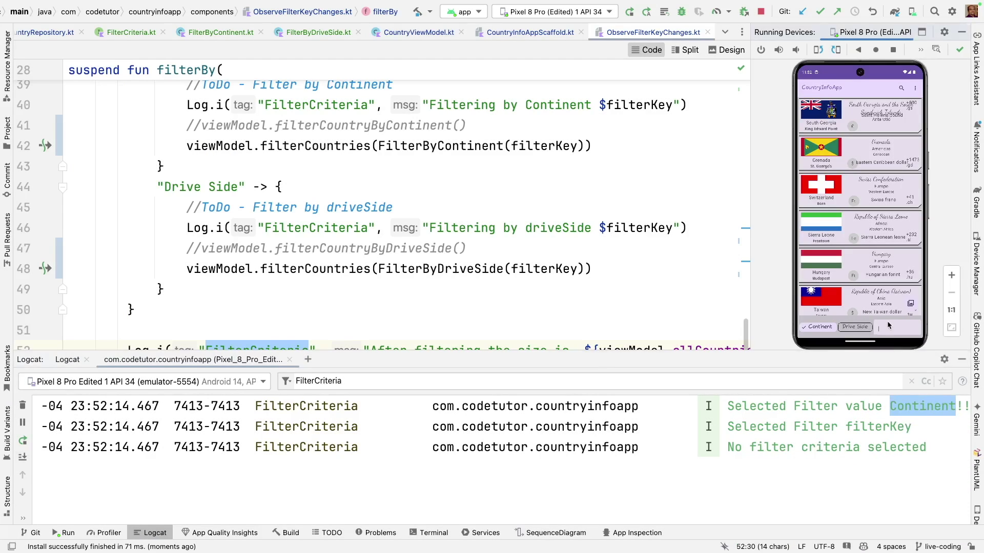
{"action": "left_click", "coordinate": [912, 322]}
{"action": "type", "text": "Asia"}
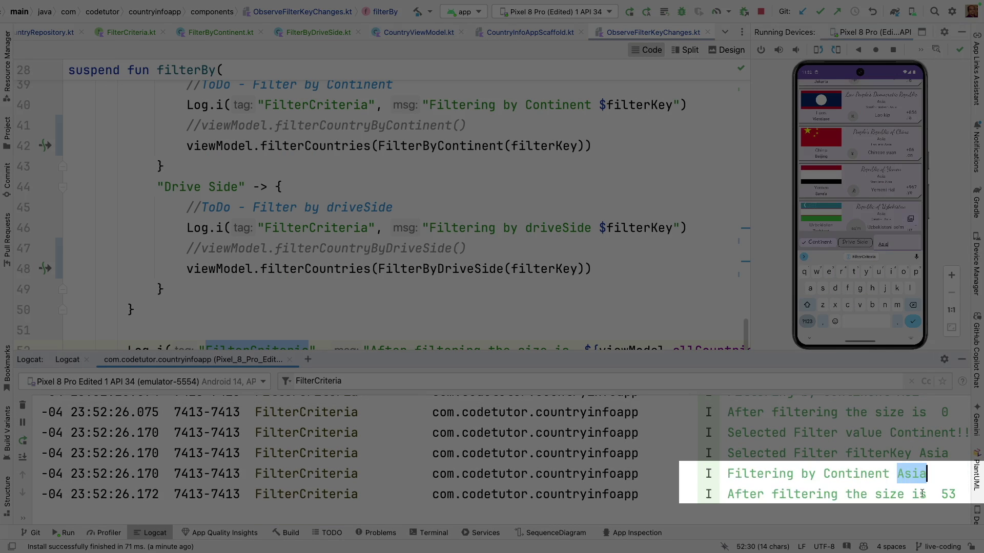
{"action": "double_click", "coordinate": [951, 494]}
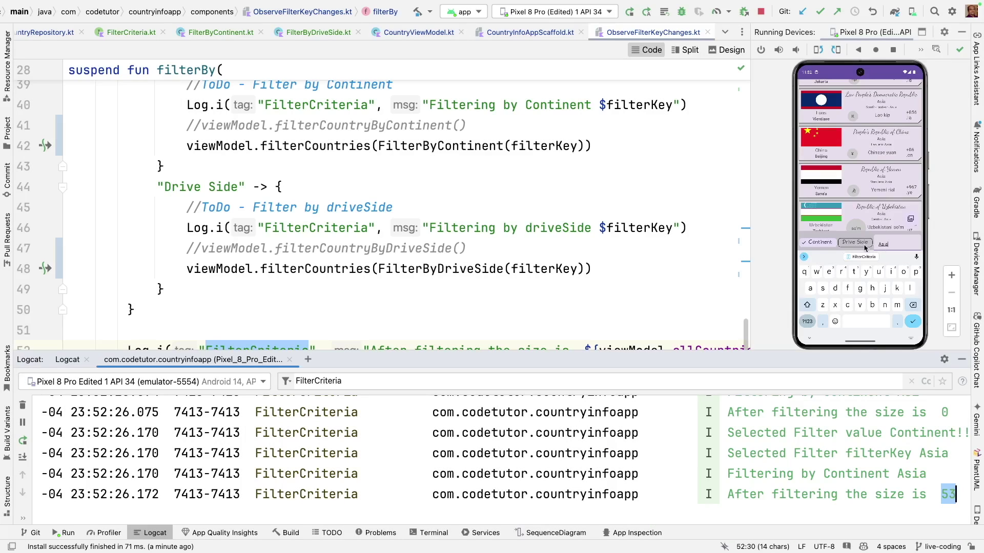
{"action": "key", "text": "Escape"}
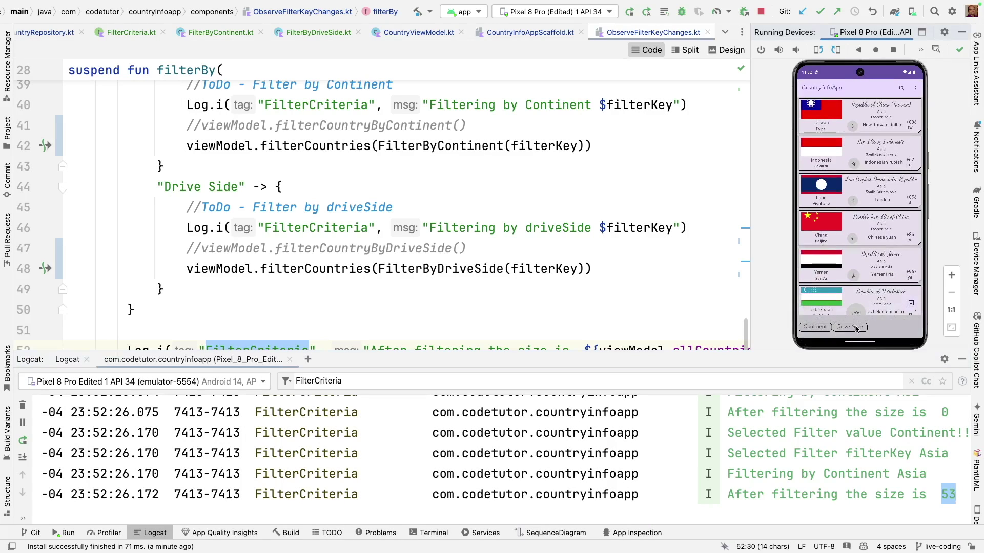
Step: Switch the app to Drive Side filtering and replace the Asia text with a new value
{"action": "left_click", "coordinate": [855, 328]}
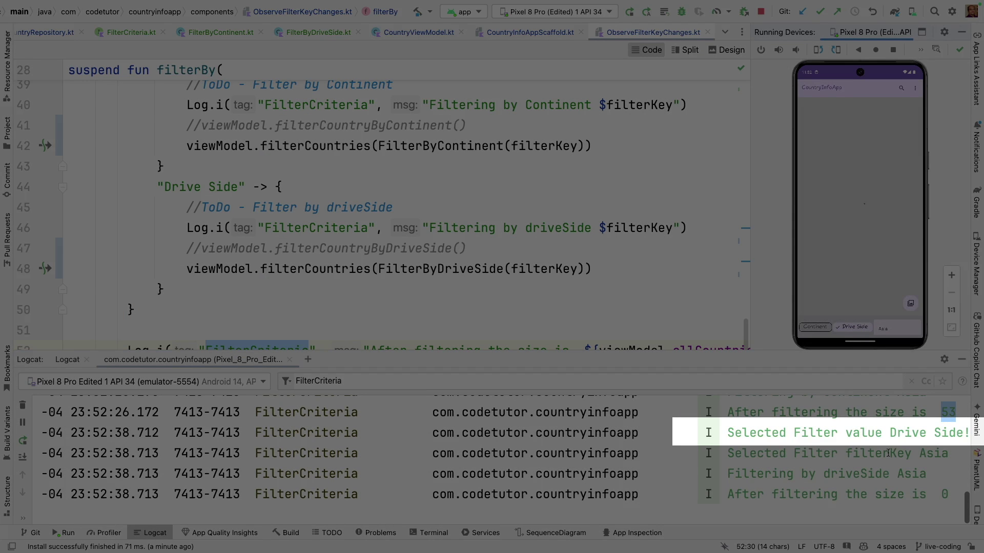
{"action": "left_click_drag", "start_coordinate": [845, 433], "coordinate": [972, 433]}
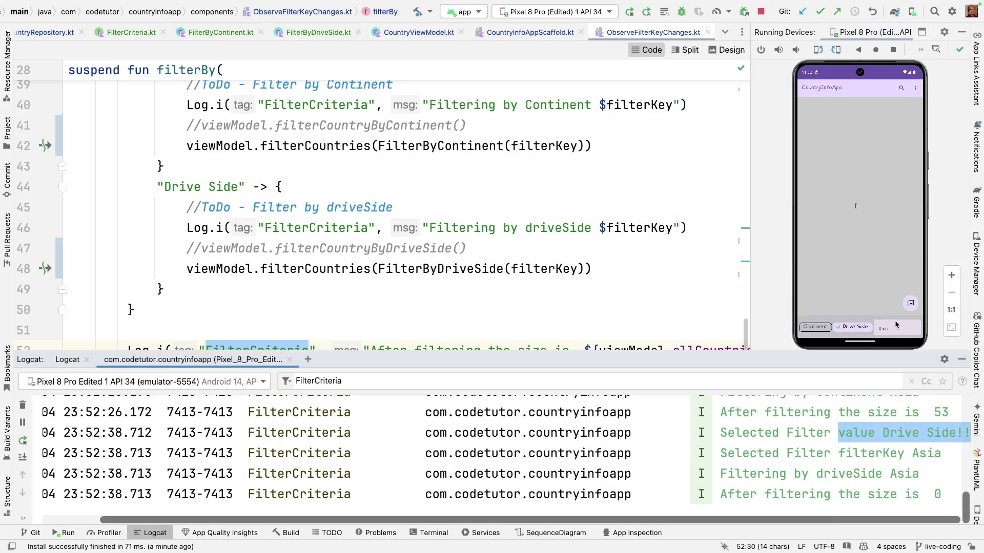
{"action": "left_click", "coordinate": [897, 326]}
{"action": "left_click", "coordinate": [913, 305]}
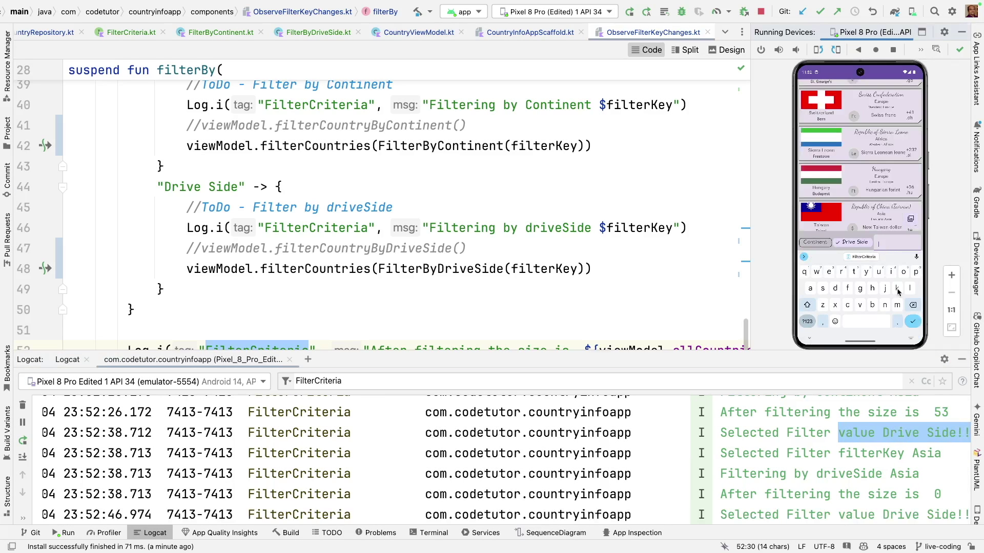
{"action": "left_click", "coordinate": [898, 291]}
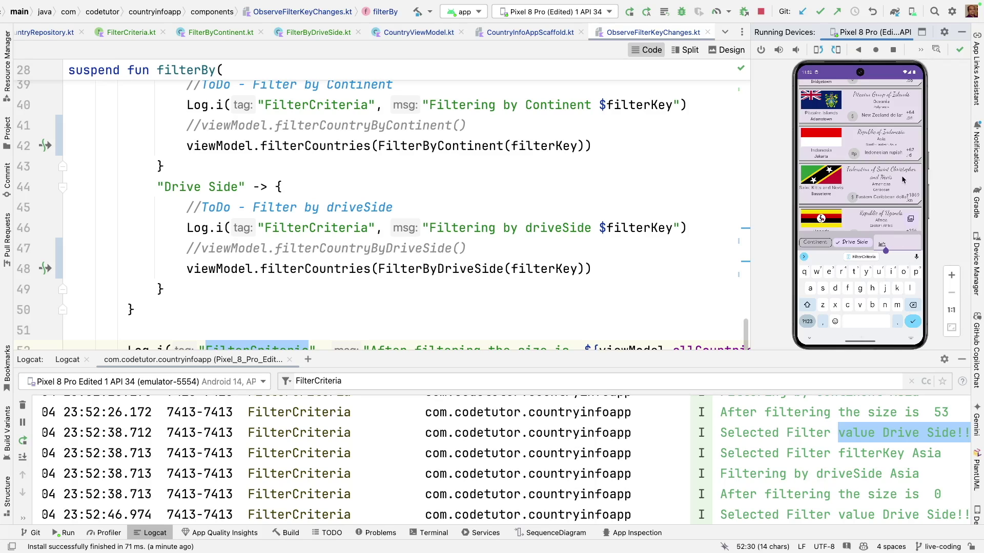
{"action": "left_click", "coordinate": [468, 248]}
Step: Delete the commented-out filterCountryByDriveSide call and its leftover empty line
{"action": "key", "text": "shift+Home"}
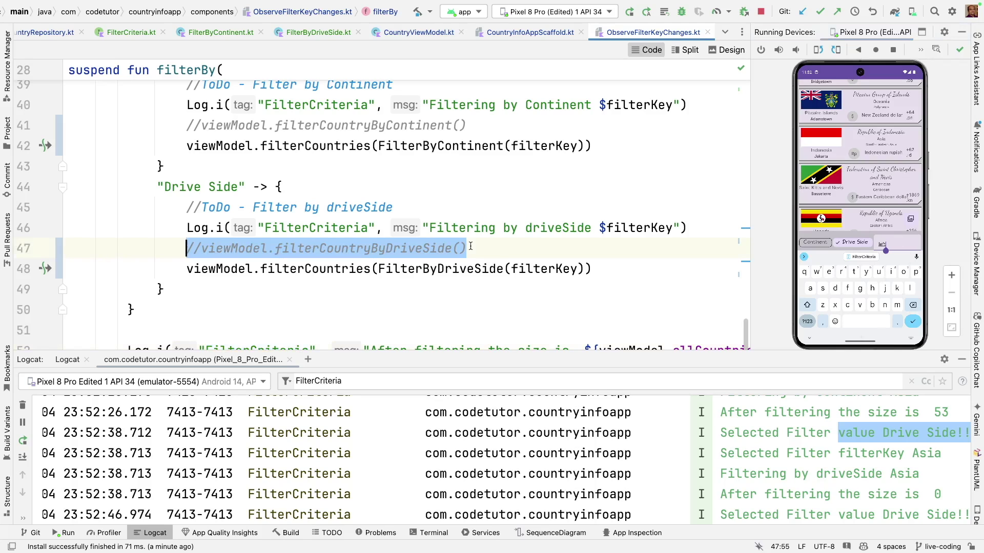
{"action": "key", "text": "BackSpace"}
{"action": "key", "text": "BackSpace"}
{"action": "scroll", "coordinate": [384, 215], "scroll_direction": "up", "scroll_amount": 4}
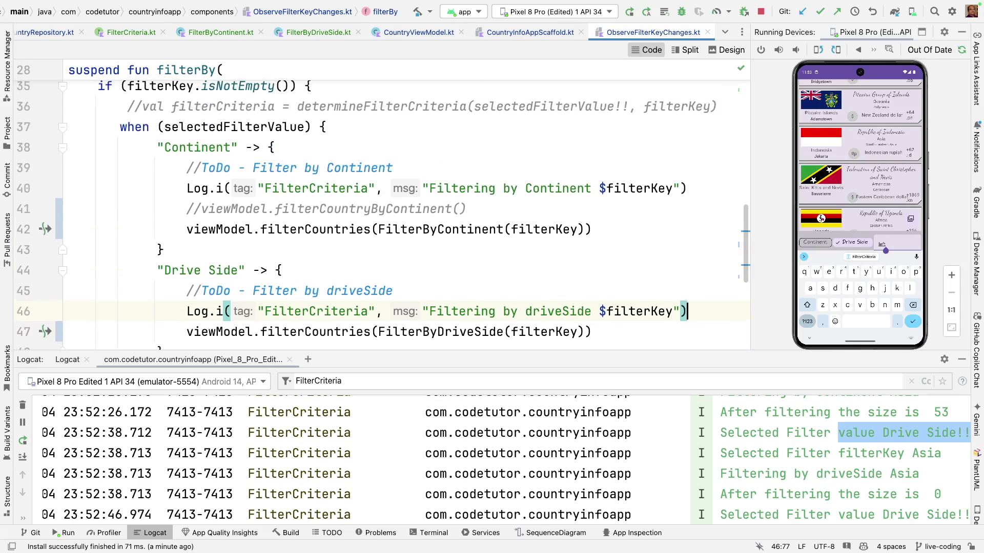
Step: Delete the commented-out filterCountryByContinent line and hide the Running Devices and Logcat panels
{"action": "left_click", "coordinate": [469, 212]}
{"action": "key", "text": "shift+Home"}
{"action": "key", "text": "BackSpace"}
{"action": "key", "text": "BackSpace"}
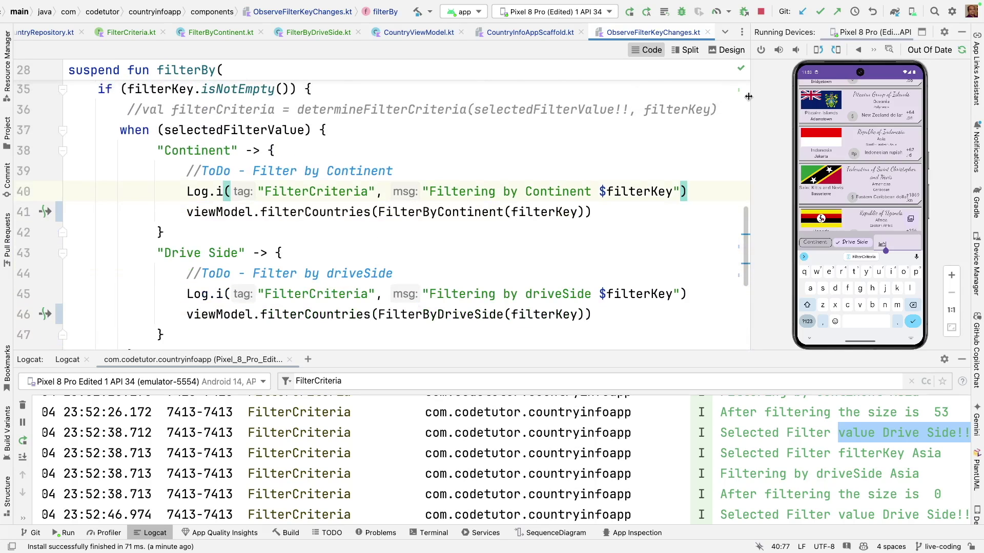
{"action": "key", "text": "ctrl+shift+F12"}
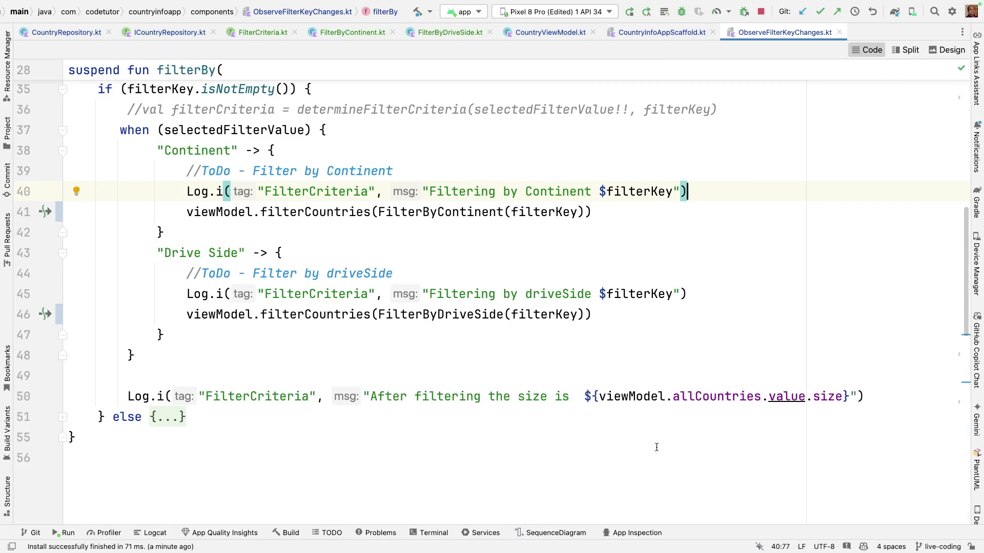
{"action": "left_click", "coordinate": [166, 417]}
{"action": "scroll", "coordinate": [405, 374], "scroll_direction": "up", "scroll_amount": 3}
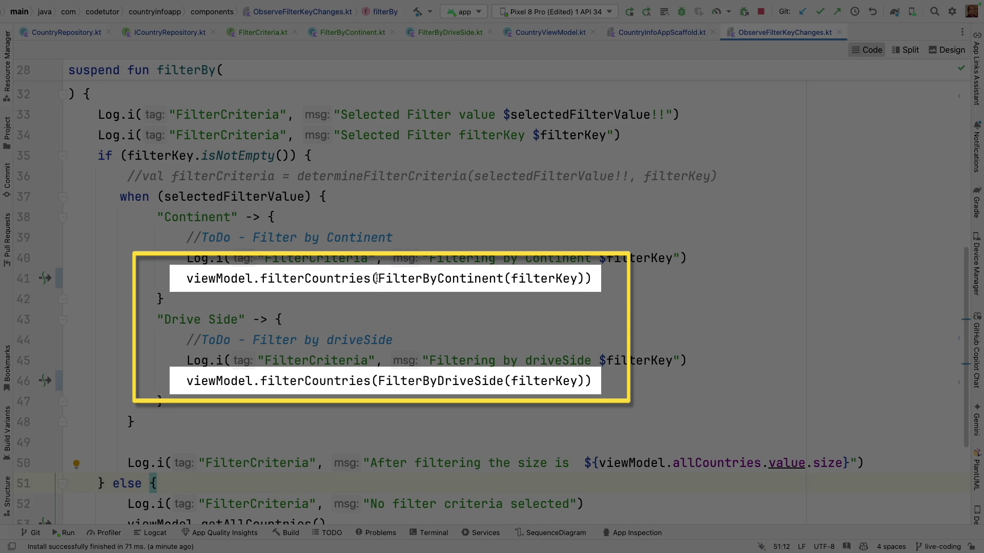
Step: Highlight the FilterByContinent(filterKey) and FilterByDriveSide(filterKey) arguments to explain them
{"action": "left_click_drag", "start_coordinate": [375, 278], "coordinate": [586, 278]}
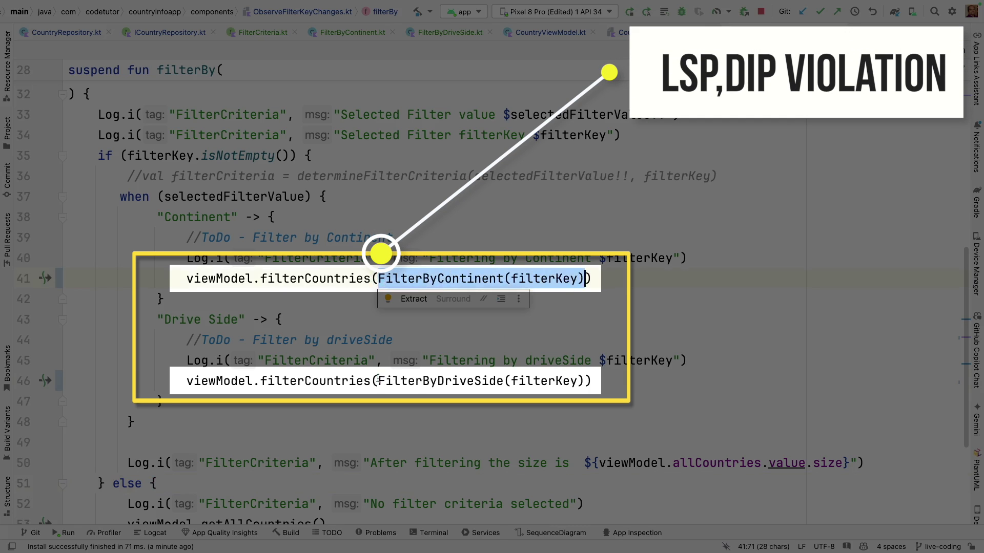
{"action": "left_click_drag", "start_coordinate": [377, 381], "coordinate": [586, 382]}
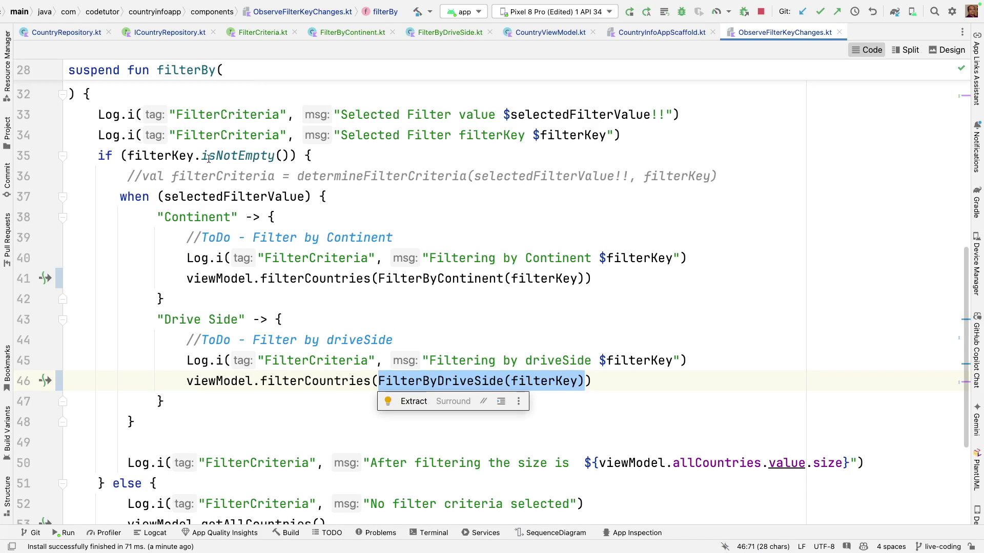
{"action": "scroll", "coordinate": [209, 159], "scroll_direction": "up", "scroll_amount": 2}
{"action": "scroll", "coordinate": [209, 159], "scroll_direction": "up", "scroll_amount": 5}
{"action": "scroll", "coordinate": [209, 160], "scroll_direction": "up", "scroll_amount": 3}
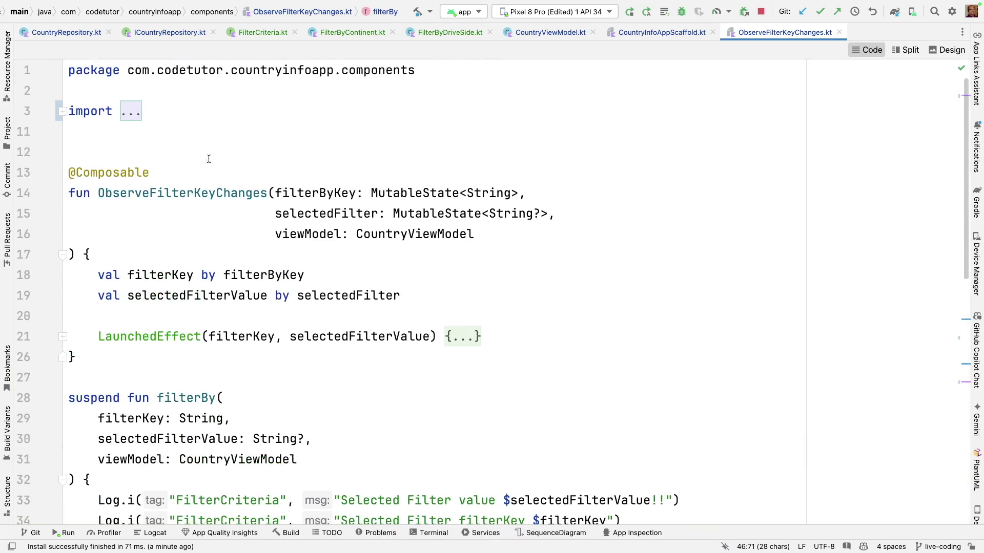
{"action": "double_click", "coordinate": [161, 193]}
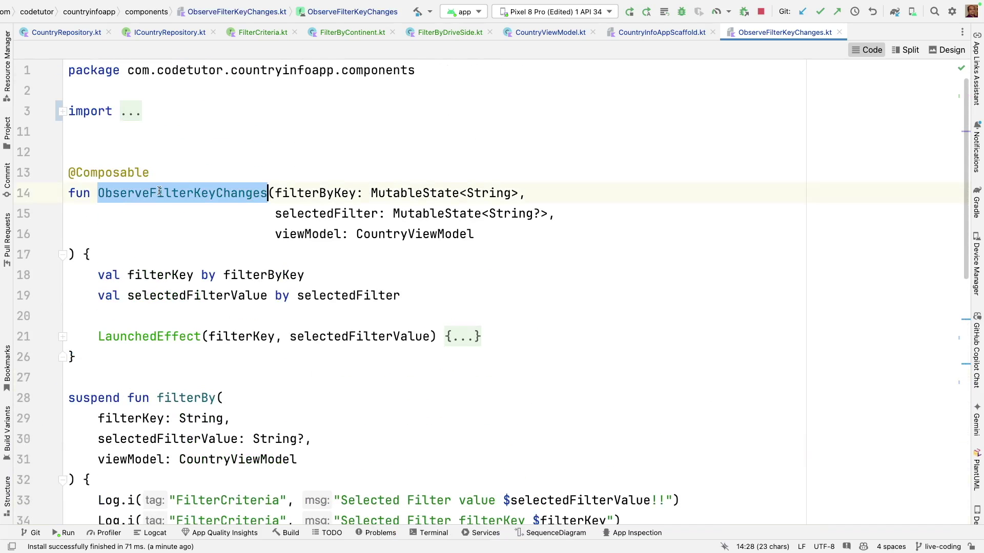
{"action": "left_click", "coordinate": [648, 33]}
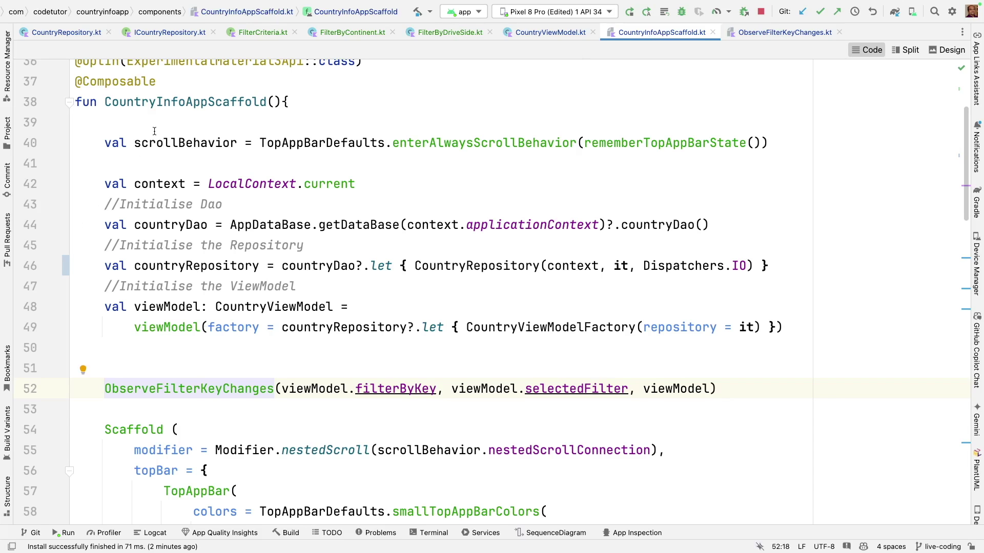
{"action": "left_click", "coordinate": [215, 388], "text": "ctrl"}
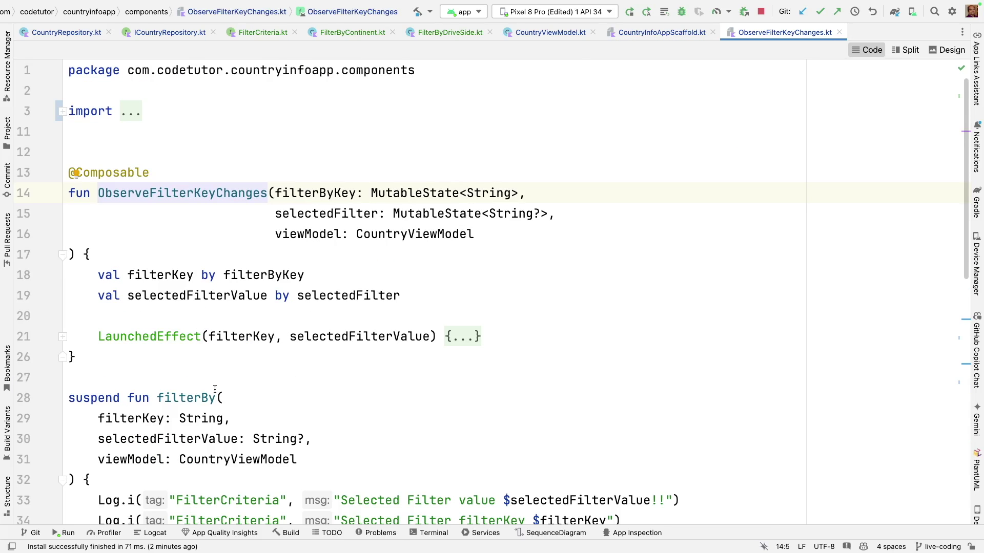
{"action": "scroll", "coordinate": [299, 478], "scroll_direction": "down", "scroll_amount": 5}
{"action": "scroll", "coordinate": [298, 478], "scroll_direction": "down", "scroll_amount": 5}
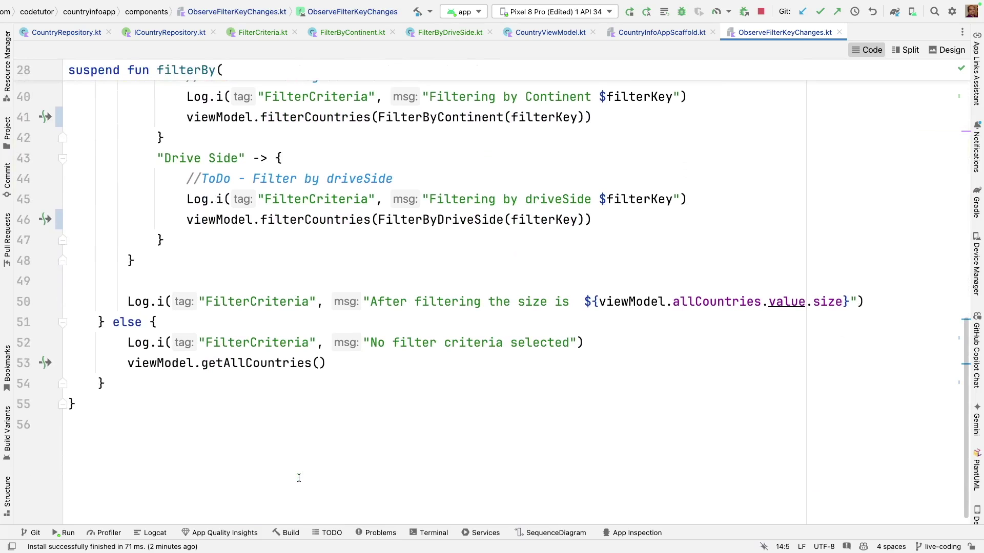
{"action": "scroll", "coordinate": [298, 478], "scroll_direction": "up", "scroll_amount": 3}
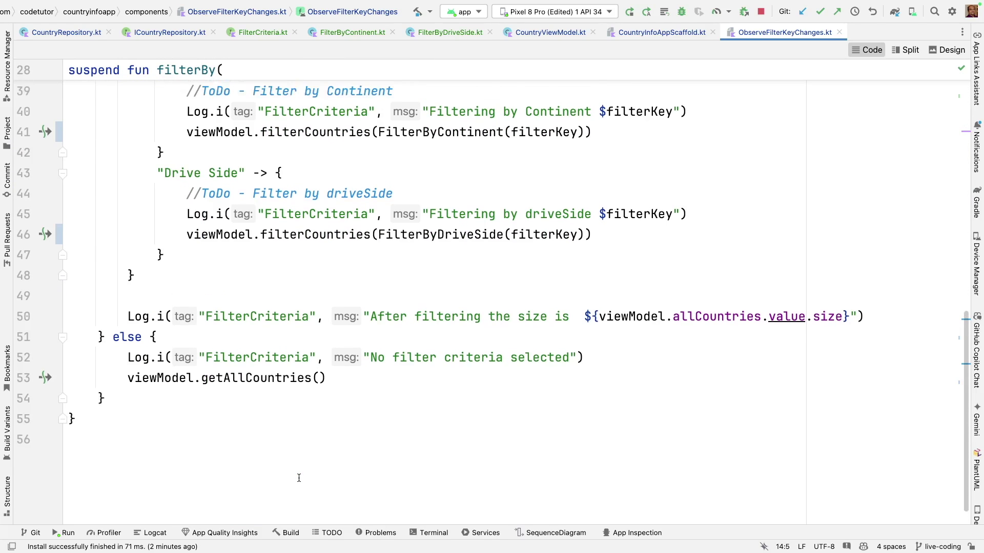
{"action": "scroll", "coordinate": [298, 478], "scroll_direction": "up", "scroll_amount": 5}
{"action": "scroll", "coordinate": [299, 478], "scroll_direction": "down", "scroll_amount": 2}
{"action": "scroll", "coordinate": [298, 478], "scroll_direction": "up", "scroll_amount": 3}
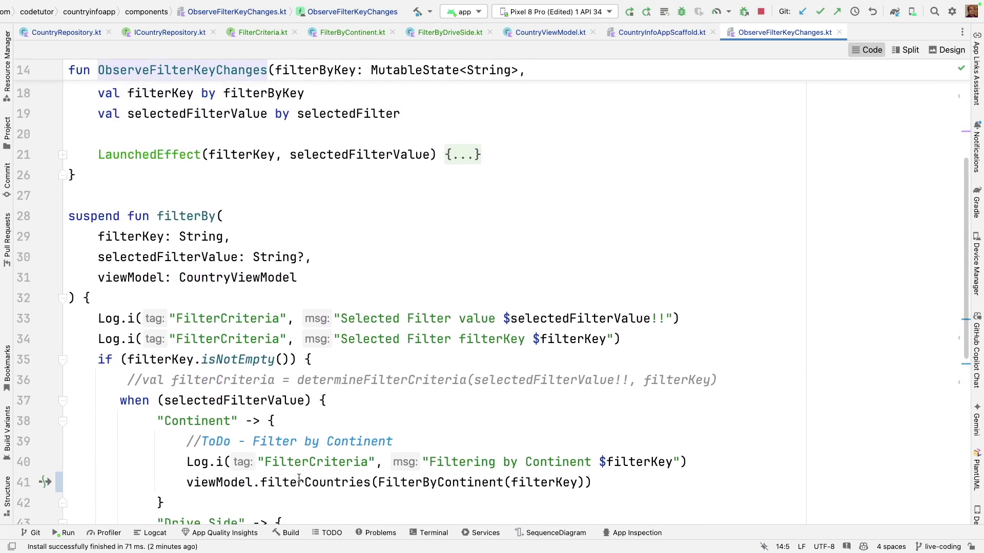
{"action": "scroll", "coordinate": [299, 479], "scroll_direction": "up", "scroll_amount": 3}
{"action": "scroll", "coordinate": [299, 478], "scroll_direction": "up", "scroll_amount": 2}
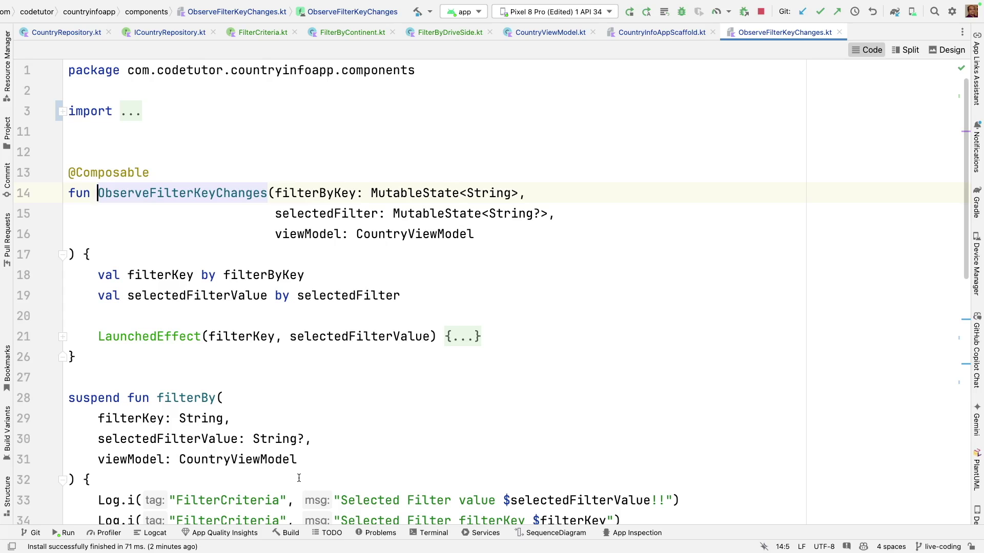
{"action": "scroll", "coordinate": [298, 478], "scroll_direction": "down", "scroll_amount": 3}
{"action": "scroll", "coordinate": [298, 478], "scroll_direction": "down", "scroll_amount": 5}
{"action": "scroll", "coordinate": [298, 479], "scroll_direction": "down", "scroll_amount": 2}
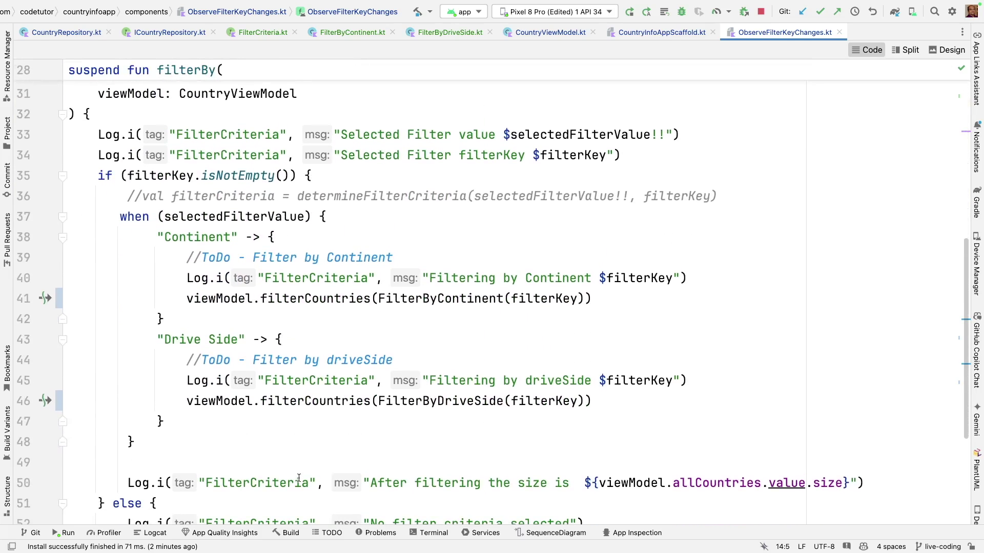